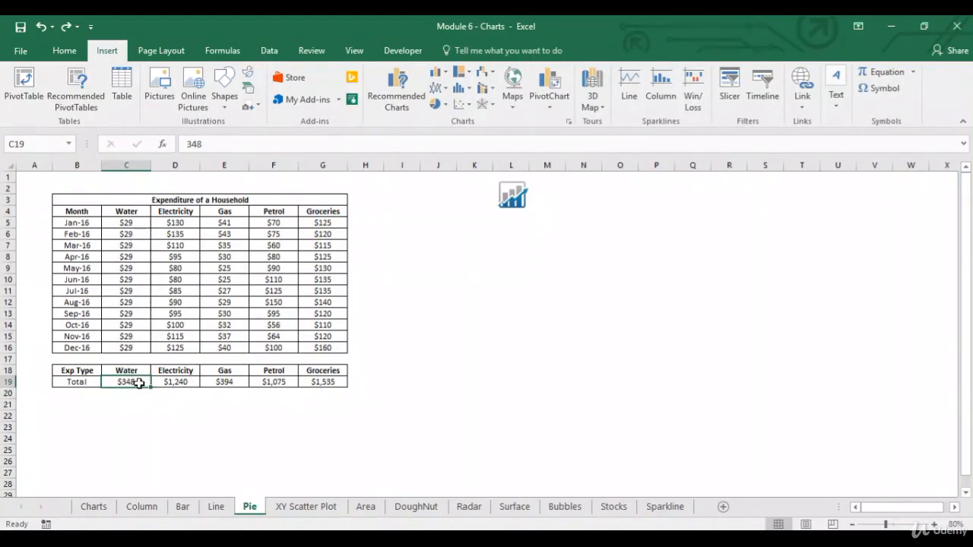
Insert a 2-D pie chart from the expense types and their totals in C18:G19.
{"action": "key", "text": "ctrl+shift+Right"}
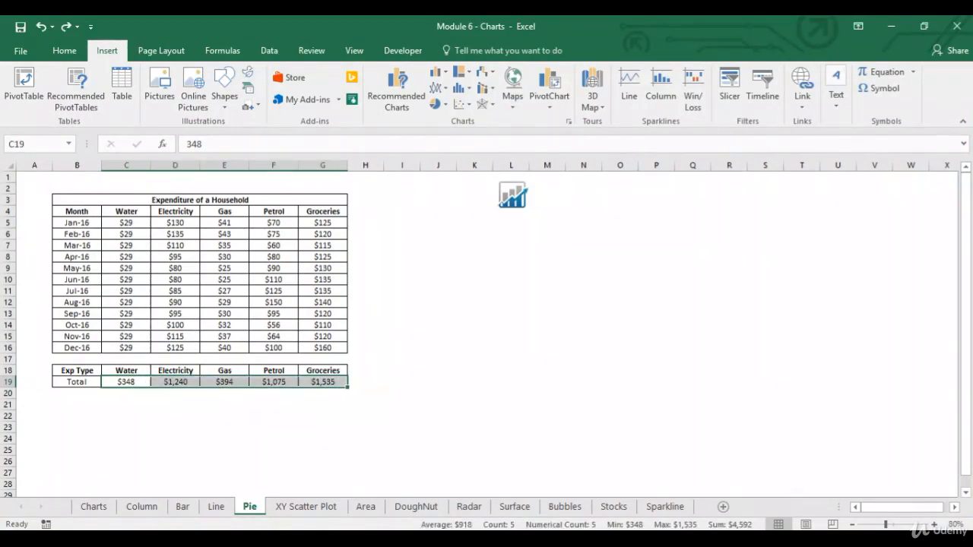
{"action": "left_click", "coordinate": [95, 404]}
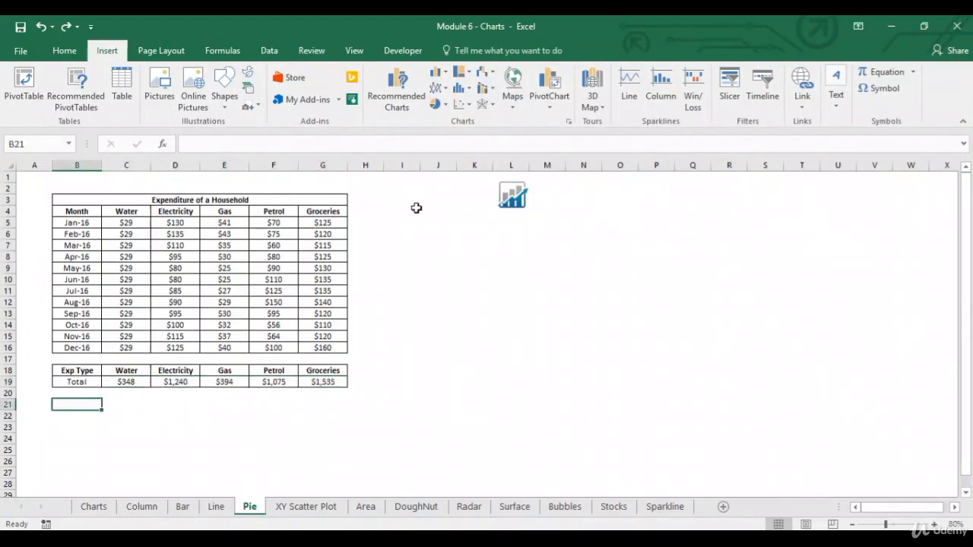
{"action": "left_click_drag", "start_coordinate": [133, 372], "coordinate": [317, 381]}
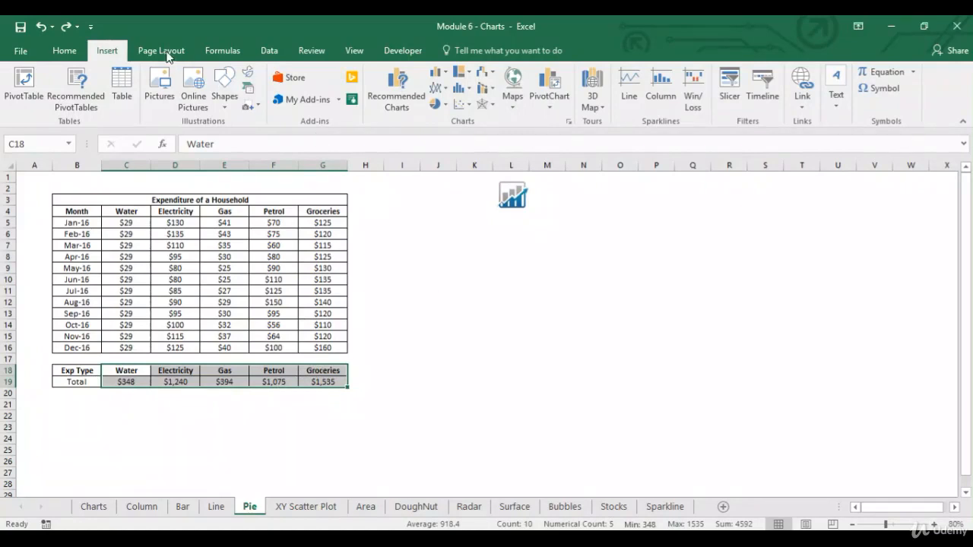
{"action": "left_click", "coordinate": [447, 108]}
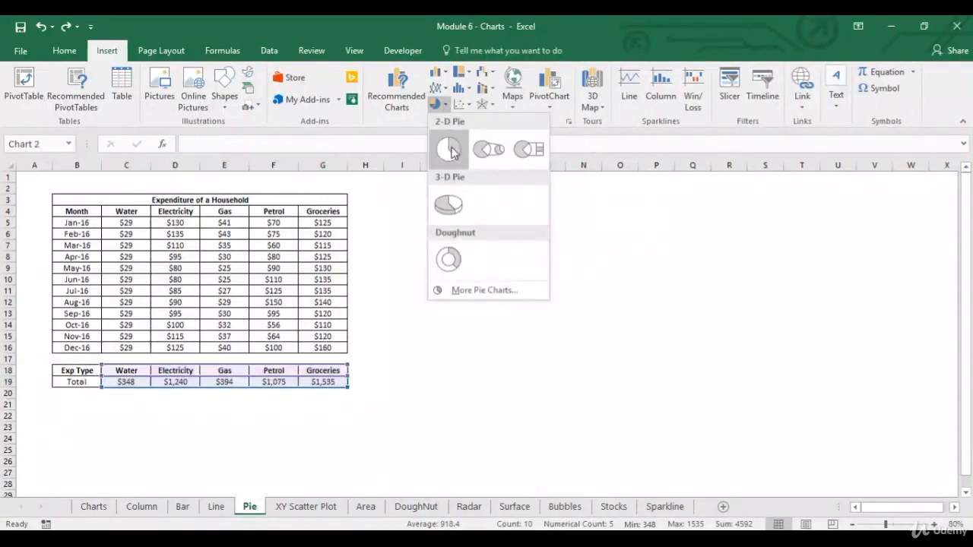
{"action": "left_click", "coordinate": [461, 147]}
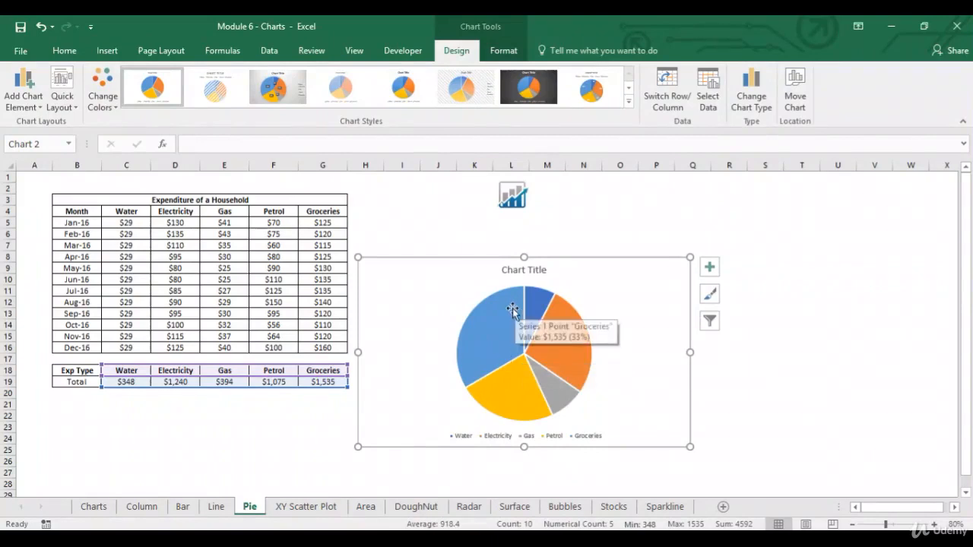
Add data labels to the slices of the expense pie chart and open the chart area formatting options.
{"action": "mouse_move", "coordinate": [487, 363]}
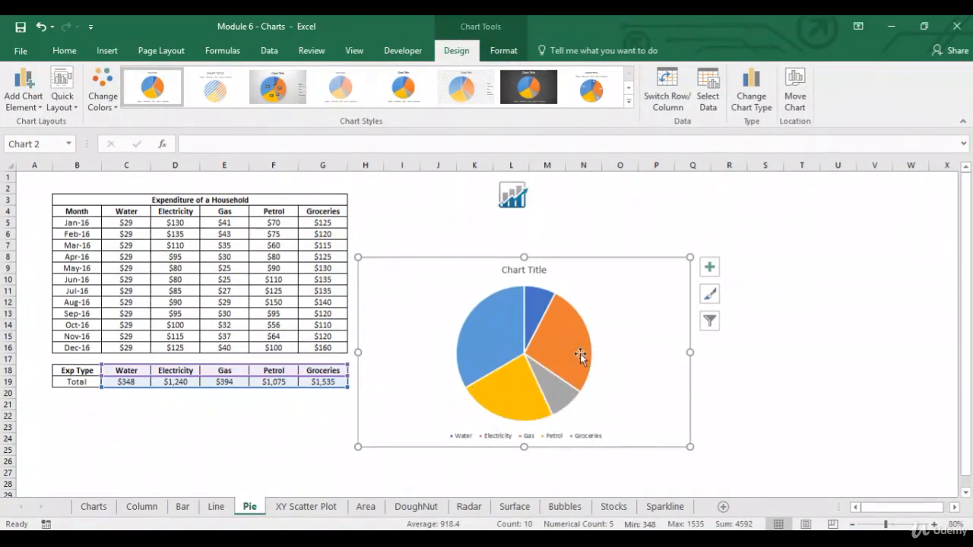
{"action": "mouse_move", "coordinate": [580, 353]}
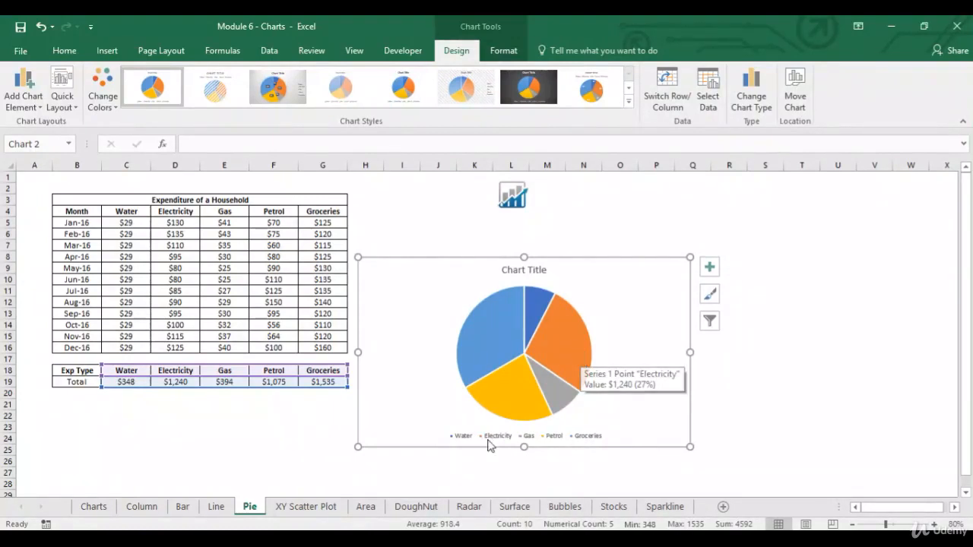
{"action": "mouse_move", "coordinate": [513, 404]}
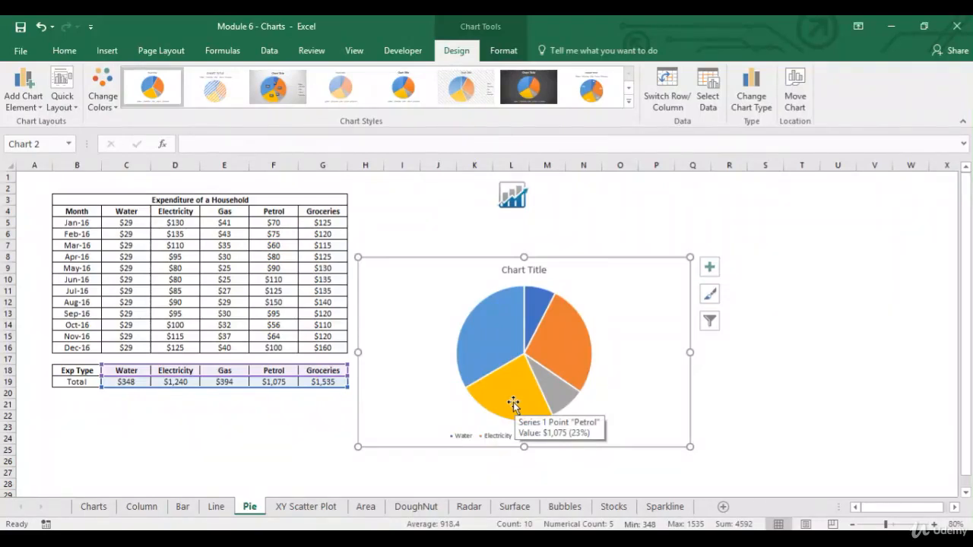
{"action": "left_click", "coordinate": [513, 404]}
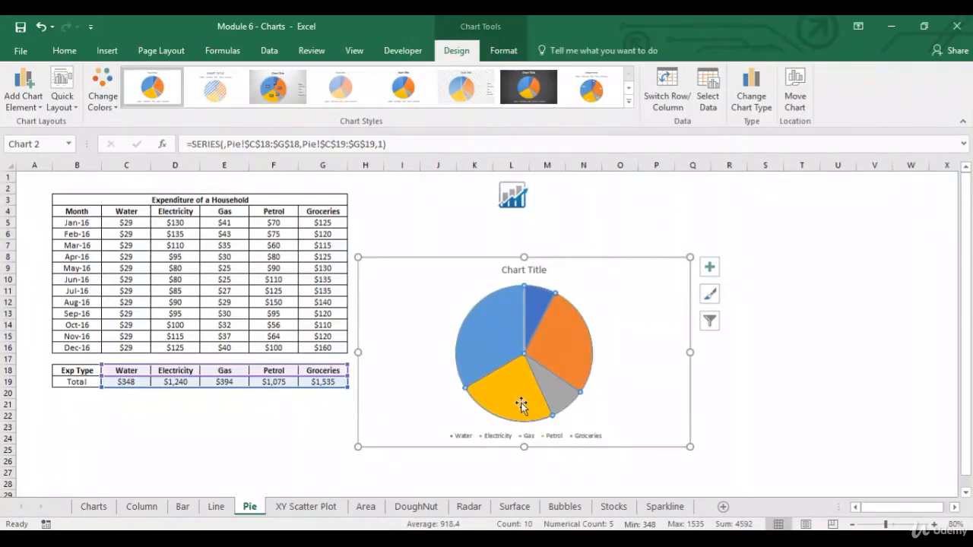
{"action": "right_click", "coordinate": [521, 406]}
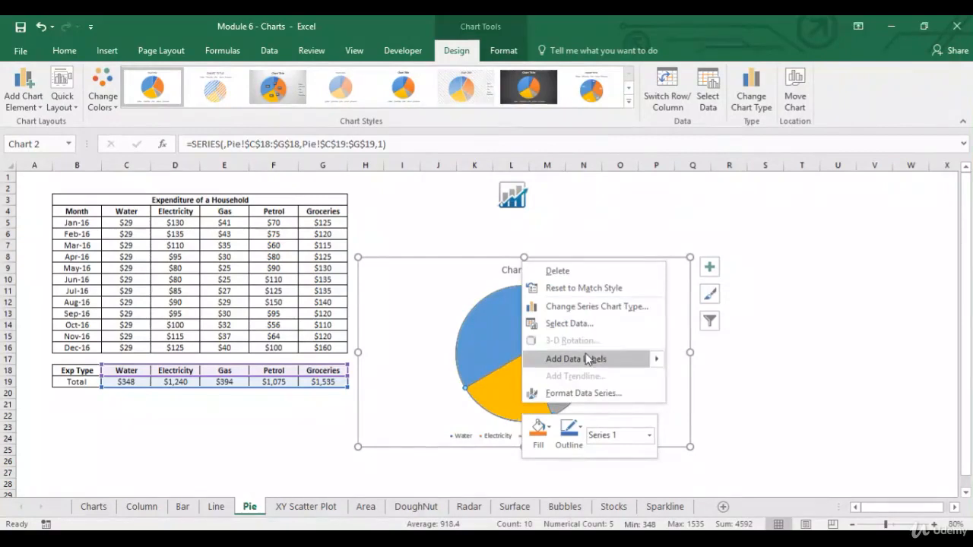
{"action": "left_click", "coordinate": [712, 363]}
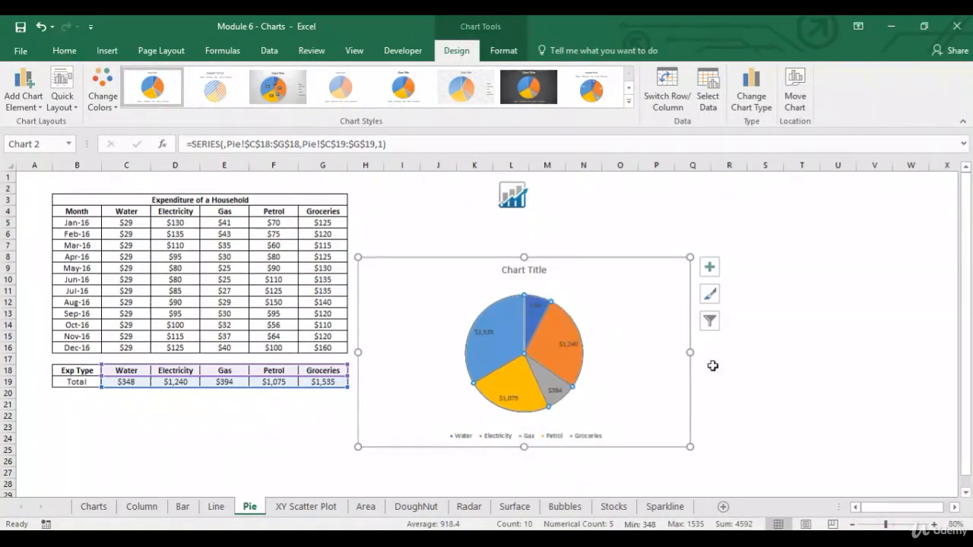
{"action": "double_click", "coordinate": [633, 319]}
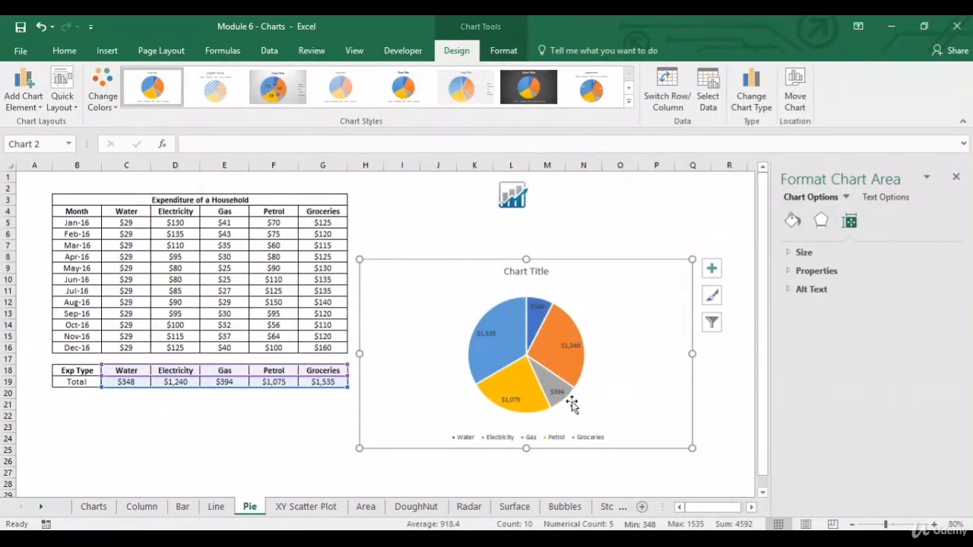
Set the Water total in C19 to 2 and the Gas total in E19 to 5.
{"action": "left_click", "coordinate": [126, 380]}
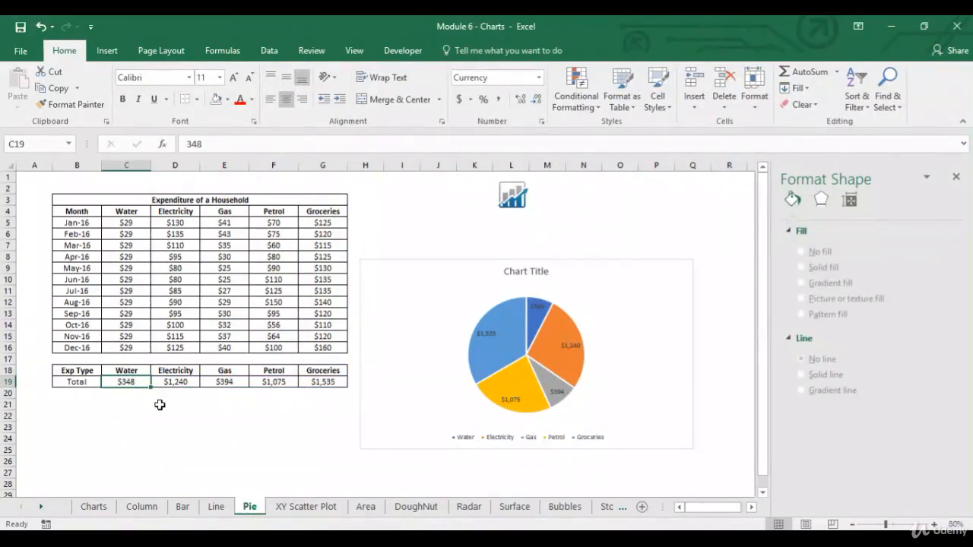
{"action": "type", "text": "2"}
{"action": "key", "text": "Tab"}
{"action": "key", "text": "Tab"}
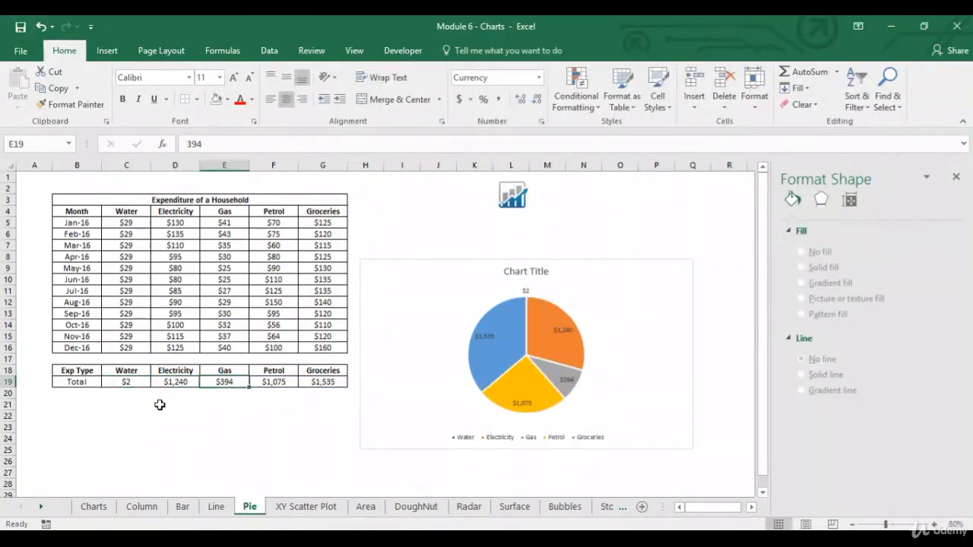
{"action": "type", "text": "5"}
{"action": "key", "text": "Tab"}
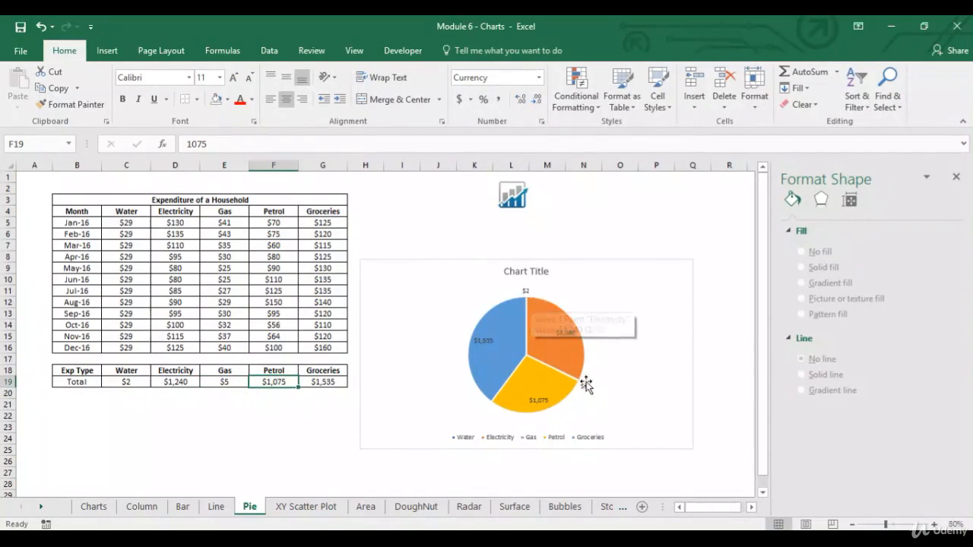
Change the expense pie chart to the Pie of Pie type.
{"action": "left_click", "coordinate": [586, 297]}
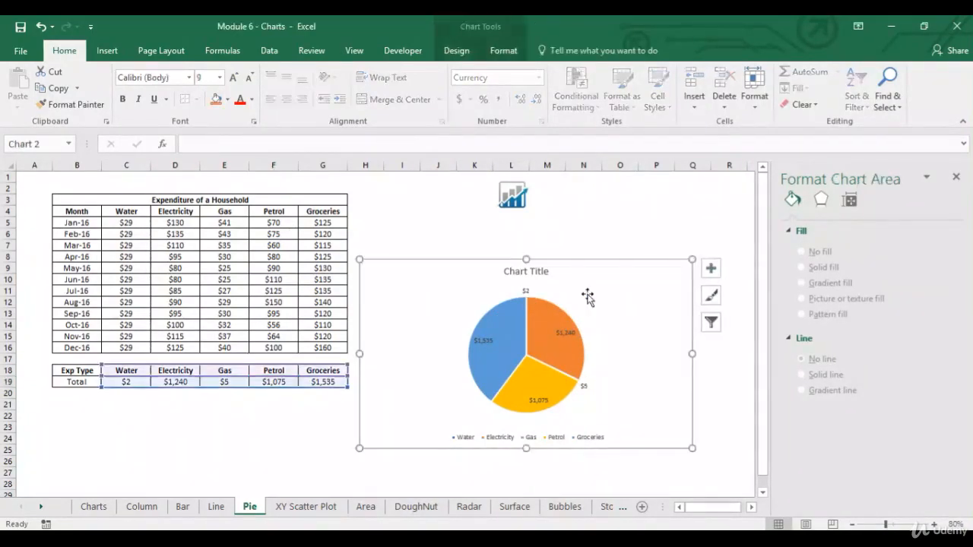
{"action": "left_click", "coordinate": [108, 52]}
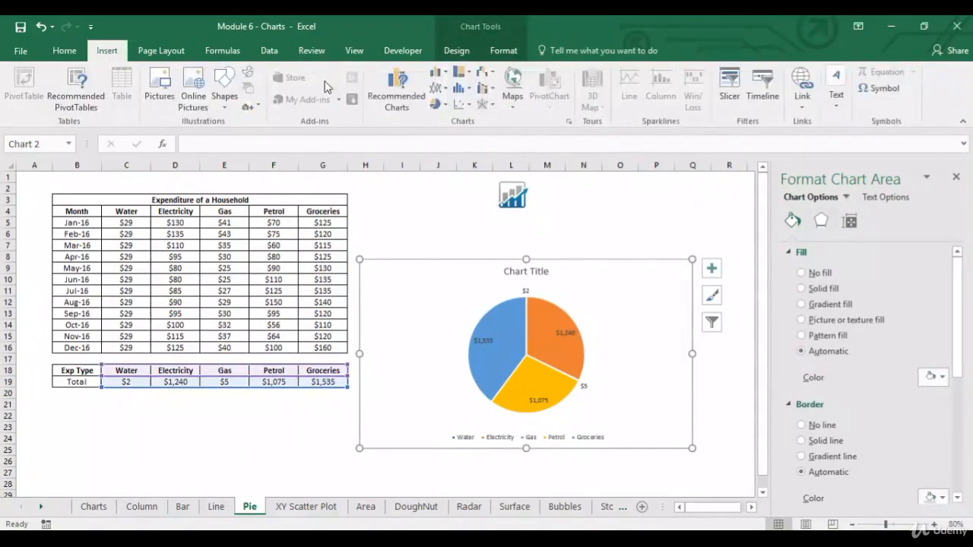
{"action": "left_click", "coordinate": [439, 105]}
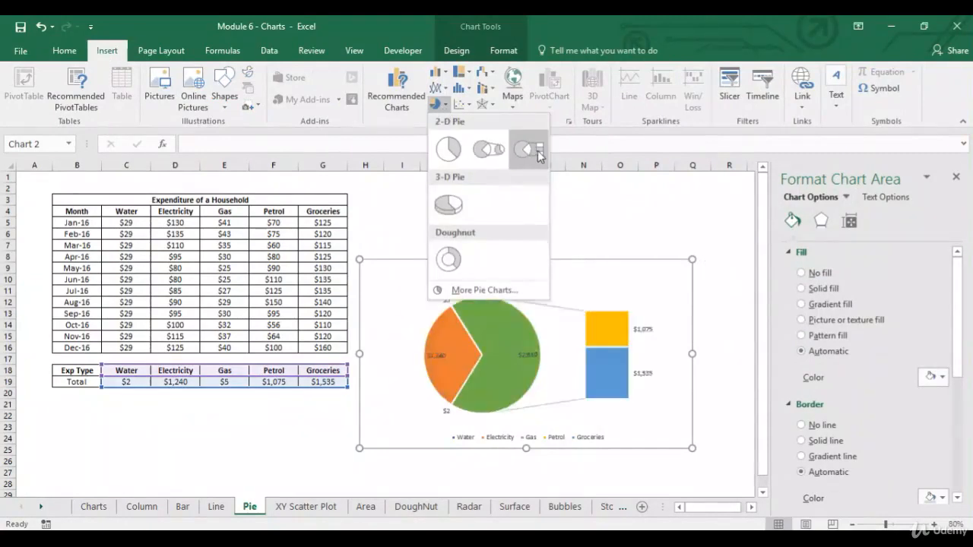
{"action": "left_click", "coordinate": [493, 154]}
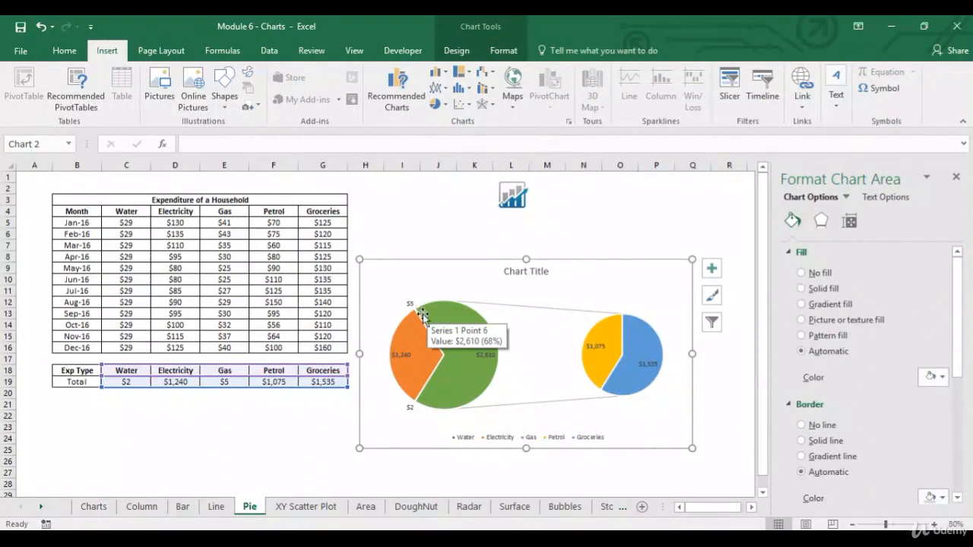
Split the Pie of Pie series by Value, with a threshold that puts Water and Gas in the second plot.
{"action": "right_click", "coordinate": [606, 391]}
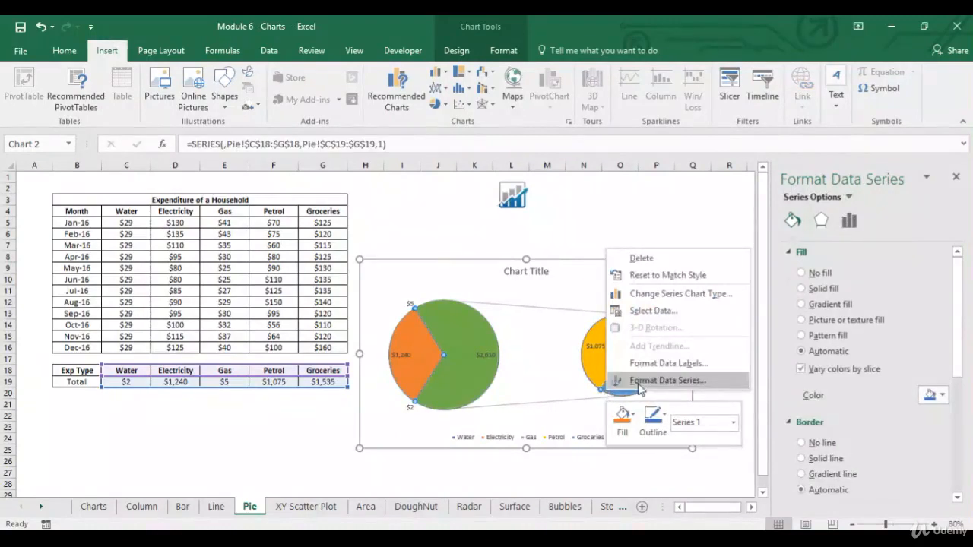
{"action": "left_click", "coordinate": [639, 388]}
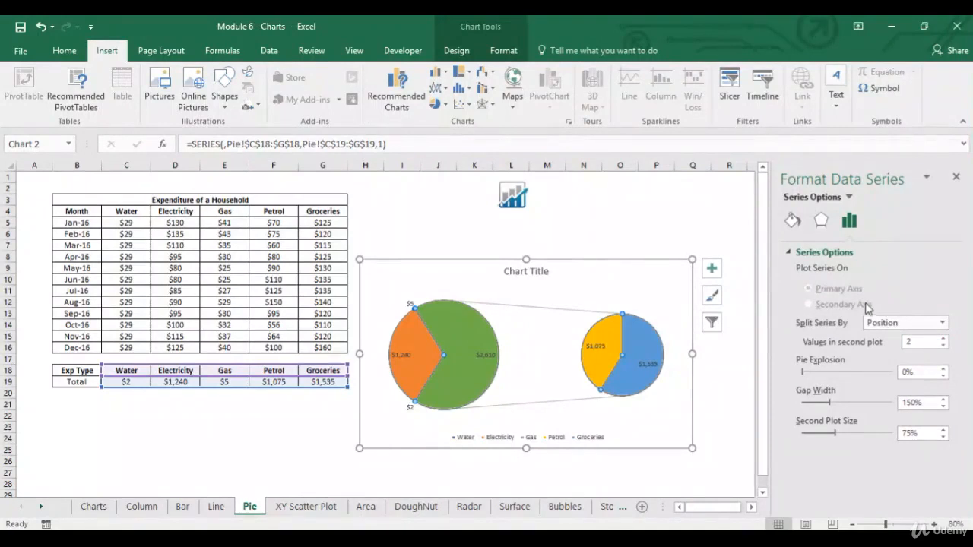
{"action": "left_click", "coordinate": [947, 325]}
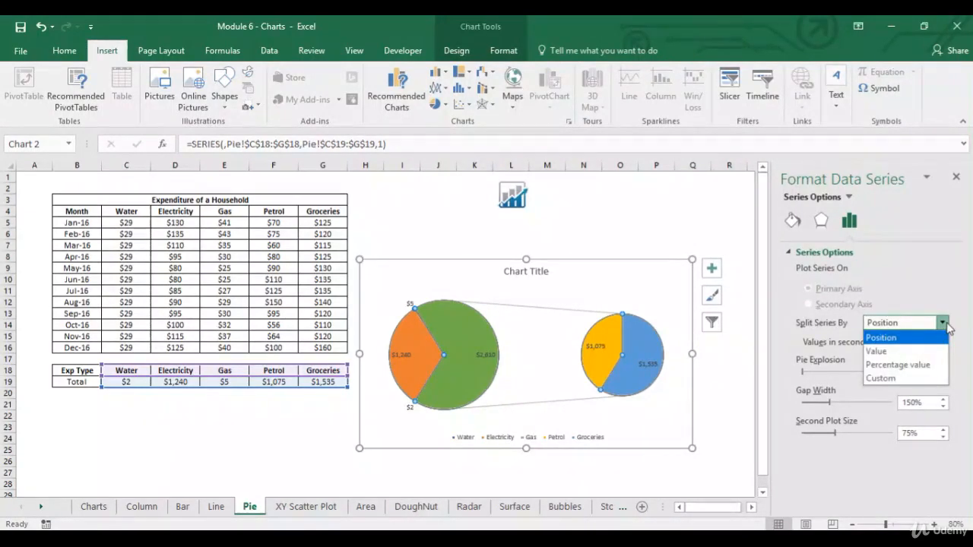
{"action": "left_click", "coordinate": [921, 354]}
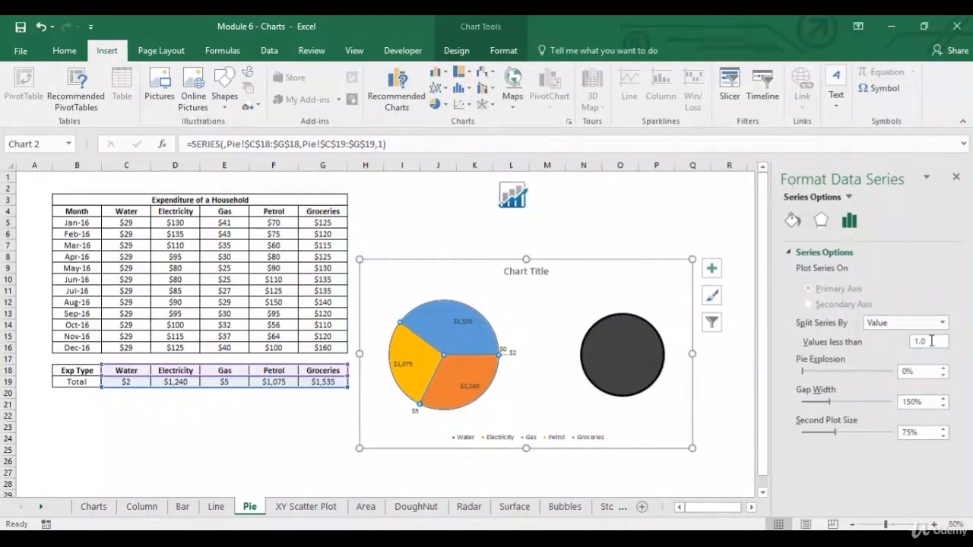
{"action": "left_click", "coordinate": [931, 341]}
{"action": "left_click", "coordinate": [721, 402]}
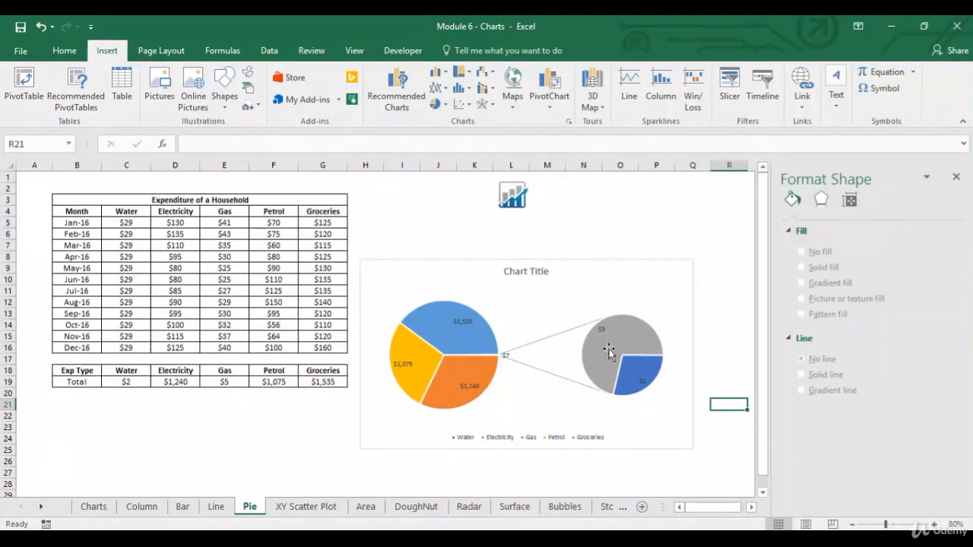
Change the expense chart to the Bar of Pie type and deselect it.
{"action": "left_click", "coordinate": [531, 408]}
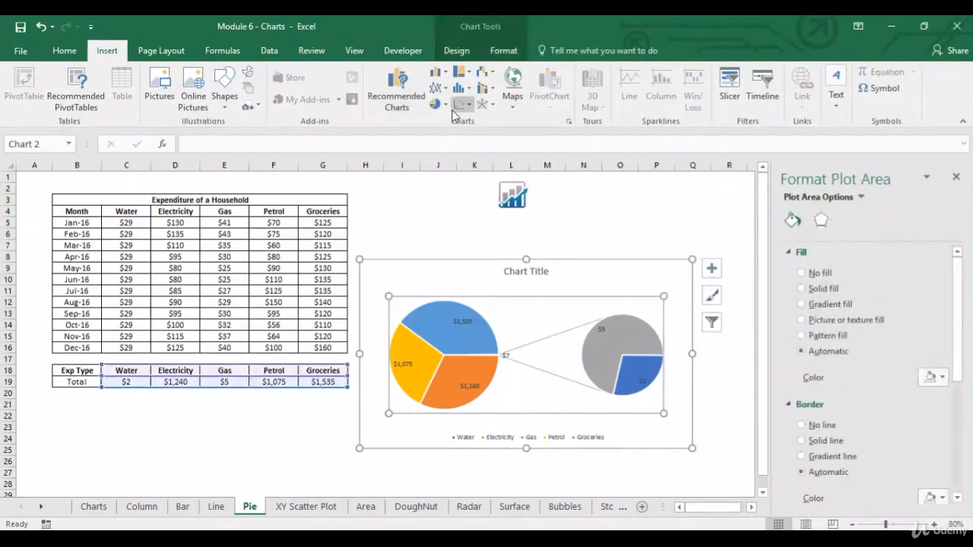
{"action": "left_click", "coordinate": [438, 104]}
{"action": "left_click", "coordinate": [530, 149]}
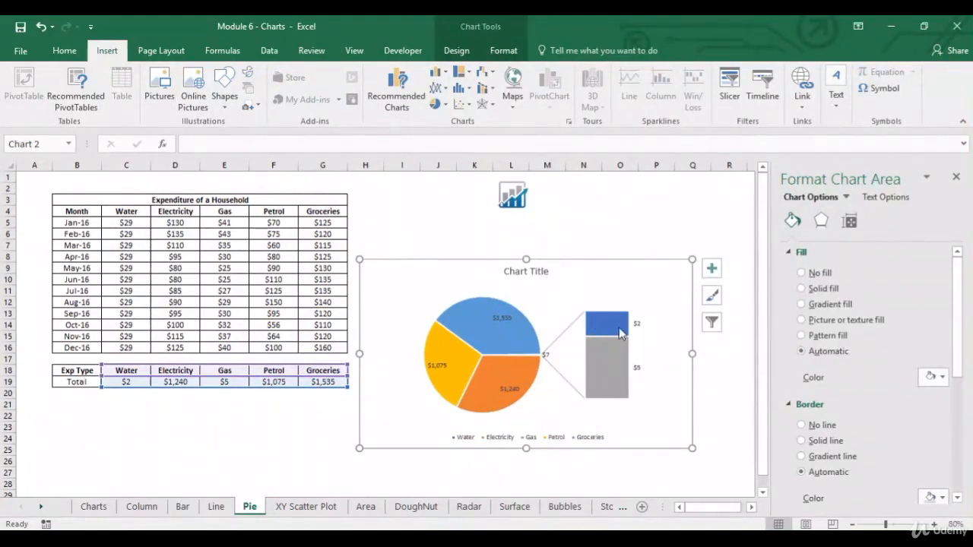
{"action": "left_click", "coordinate": [323, 416]}
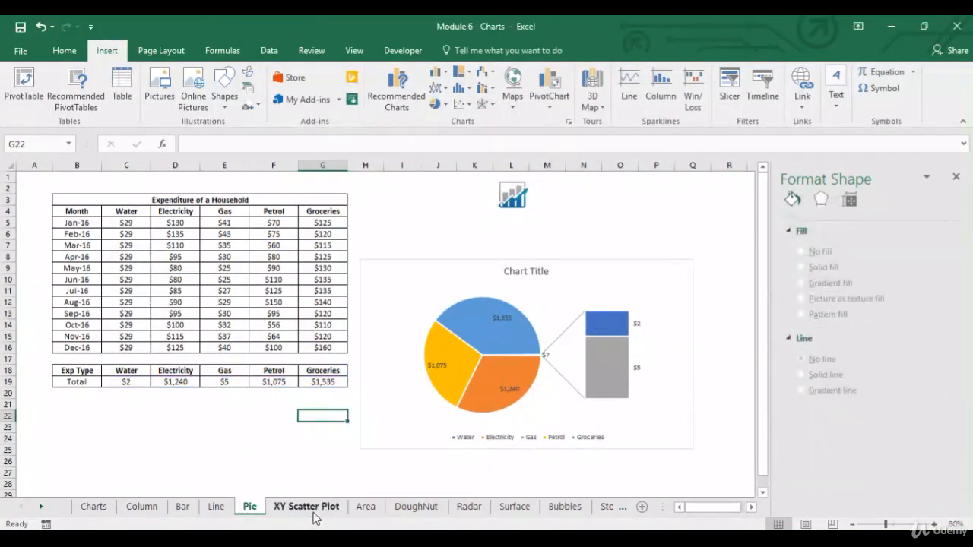
On the XY Scatter Plot sheet, insert a Scatter chart from the Age and Salary data in C3:D13 and enlarge it.
{"action": "left_click", "coordinate": [306, 507]}
{"action": "left_click", "coordinate": [68, 346]}
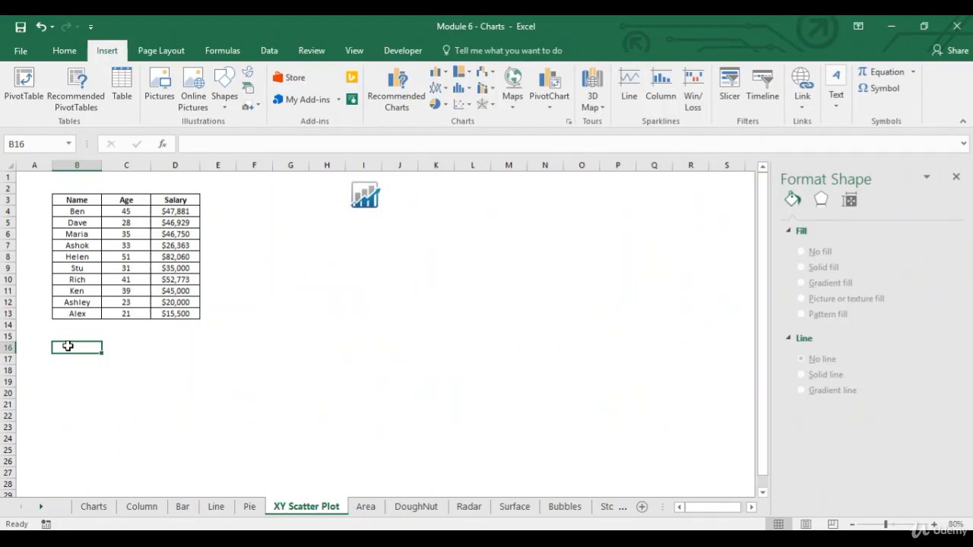
{"action": "left_click_drag", "start_coordinate": [79, 212], "coordinate": [79, 313]}
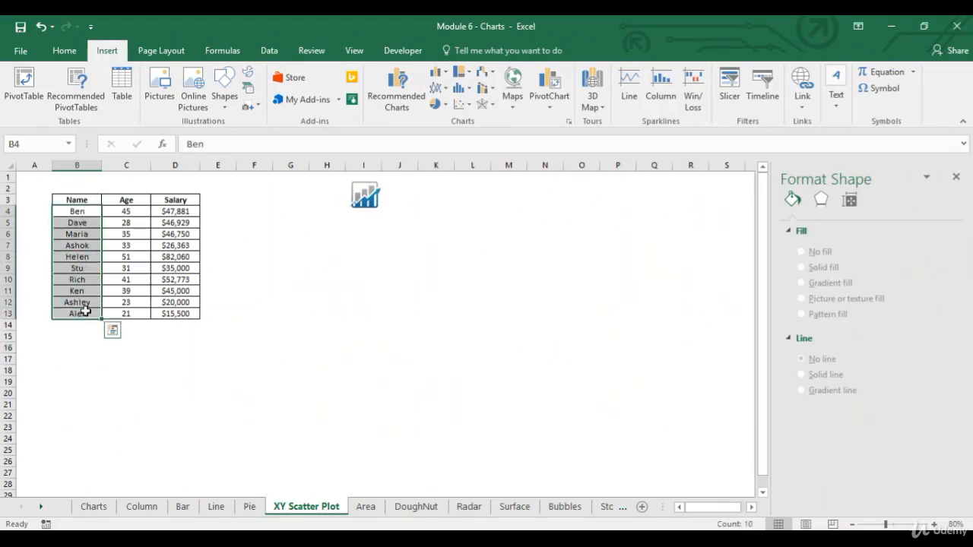
{"action": "left_click", "coordinate": [188, 213]}
{"action": "left_click", "coordinate": [177, 314]}
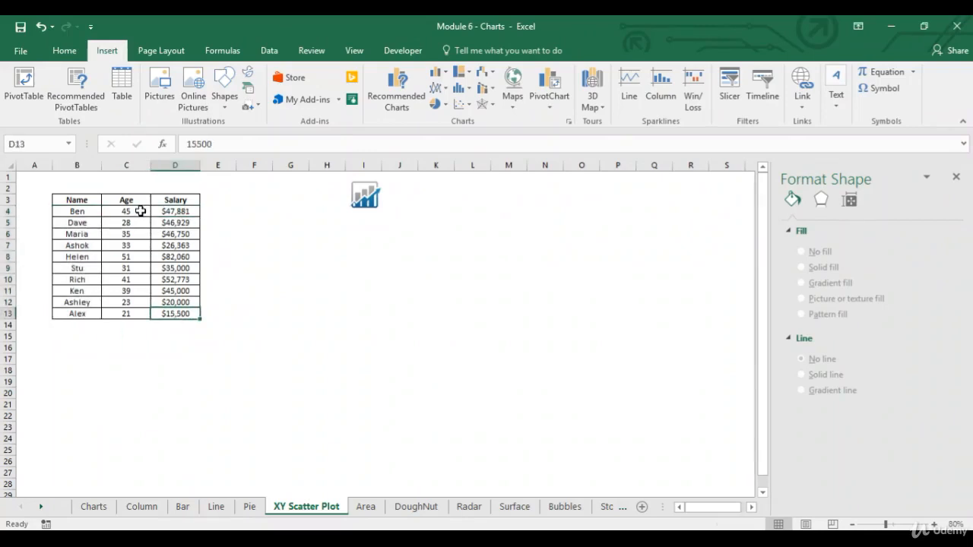
{"action": "left_click_drag", "start_coordinate": [138, 200], "coordinate": [183, 308]}
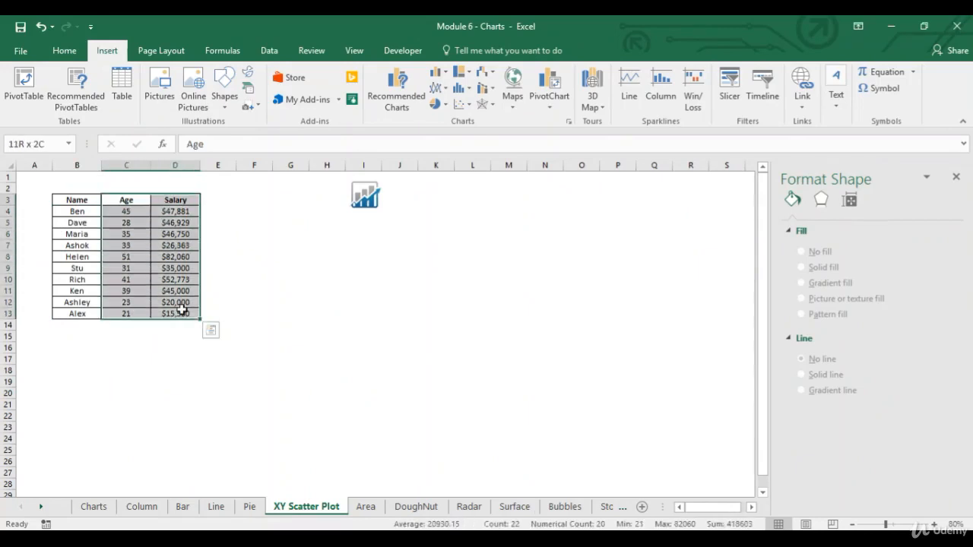
{"action": "left_click", "coordinate": [464, 107]}
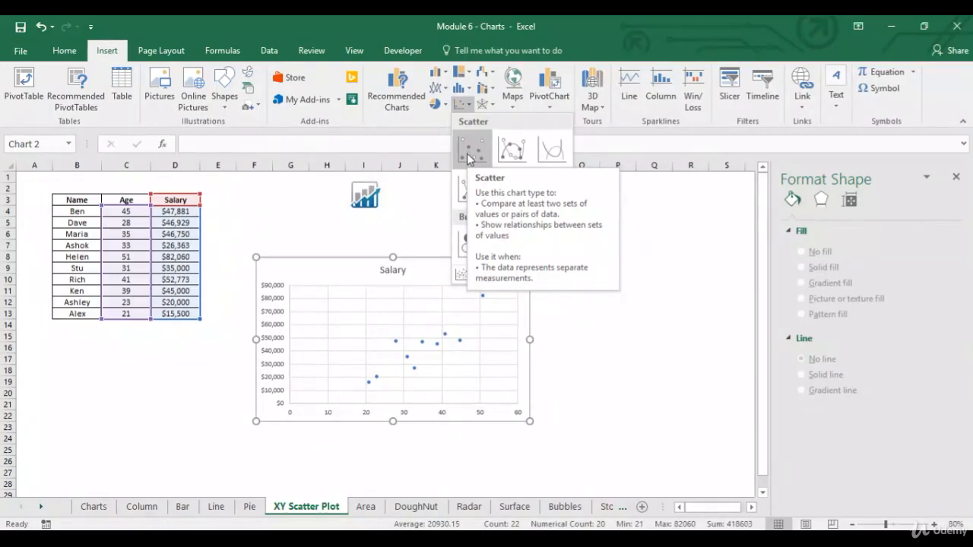
{"action": "left_click", "coordinate": [468, 151]}
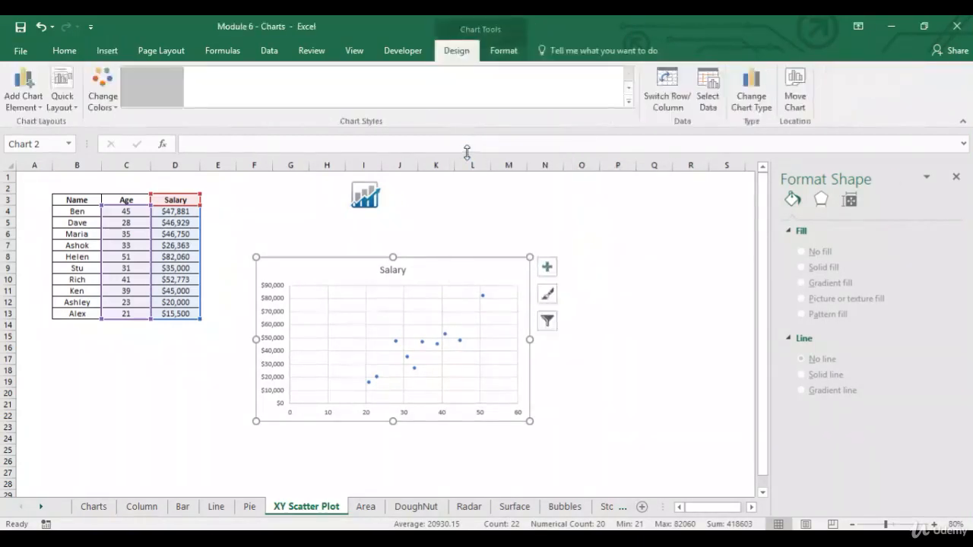
{"action": "left_click_drag", "start_coordinate": [530, 422], "coordinate": [620, 466]}
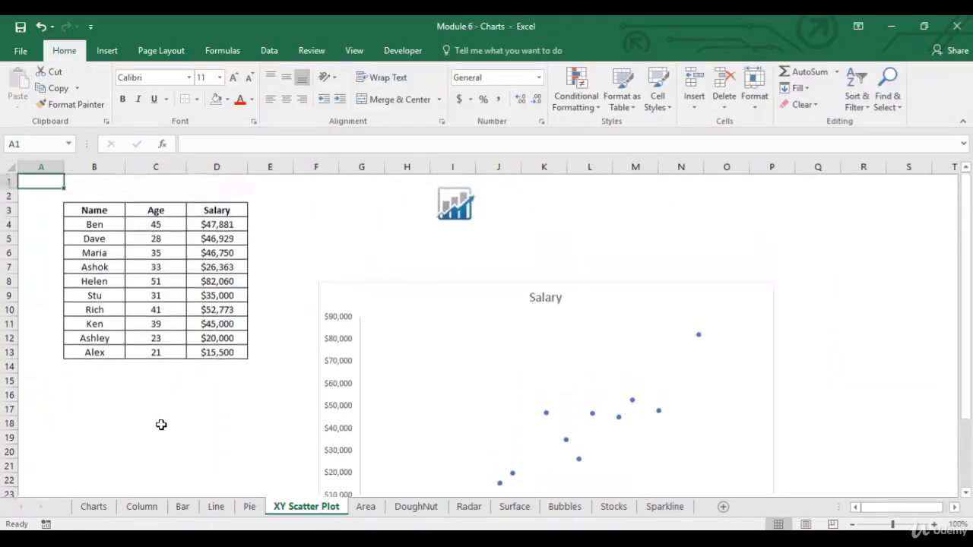
On the Area sheet, insert a plain Area chart from the household expenditure table, enlarge it and place it beside the table.
{"action": "left_click", "coordinate": [366, 507]}
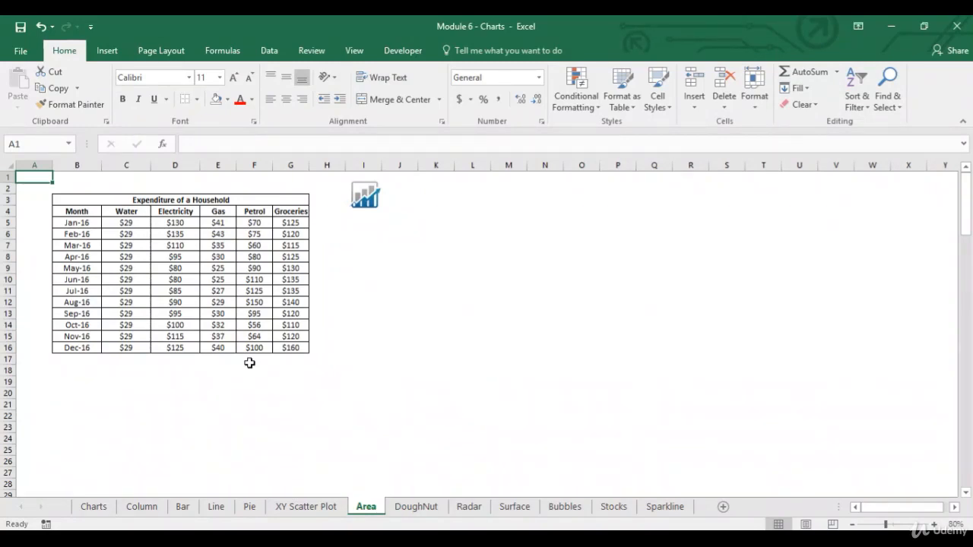
{"action": "left_click", "coordinate": [127, 211]}
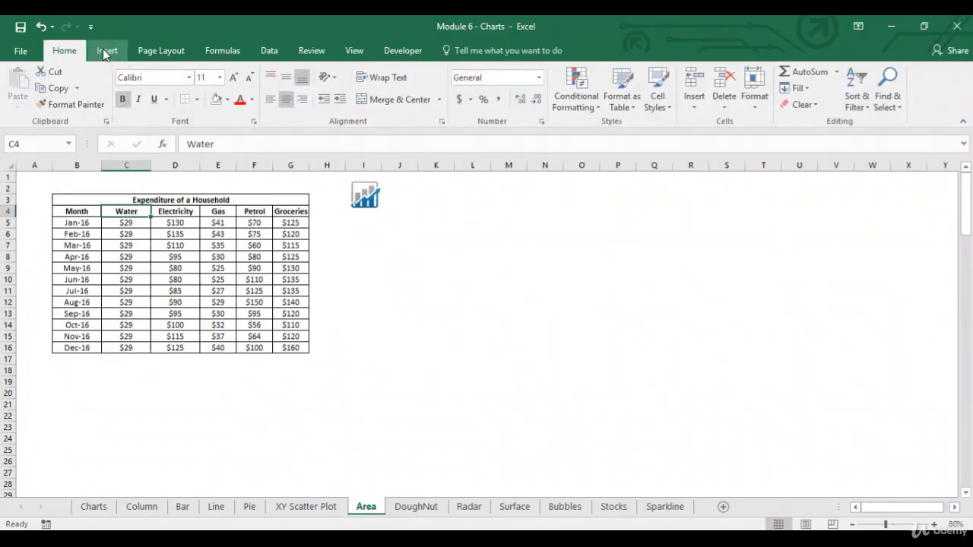
{"action": "left_click", "coordinate": [104, 51]}
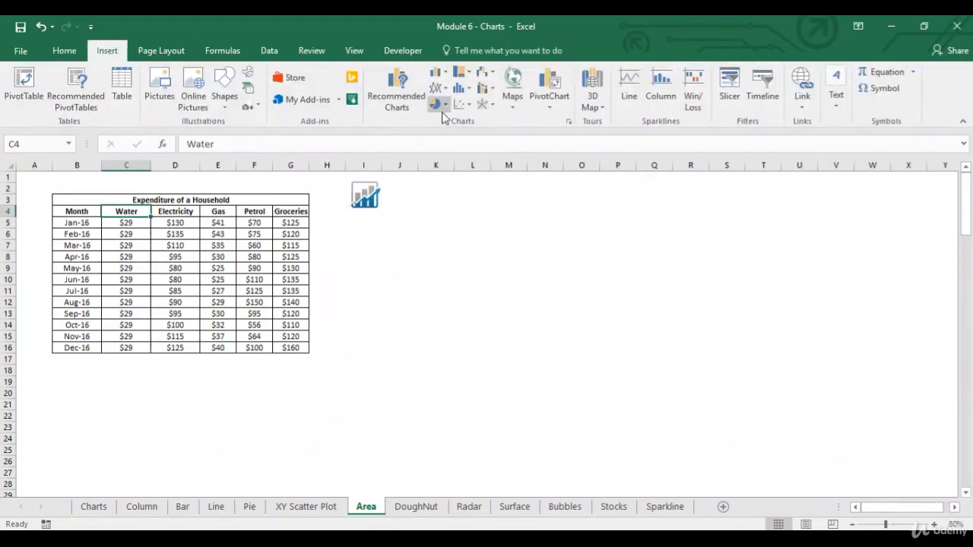
{"action": "left_click", "coordinate": [395, 97]}
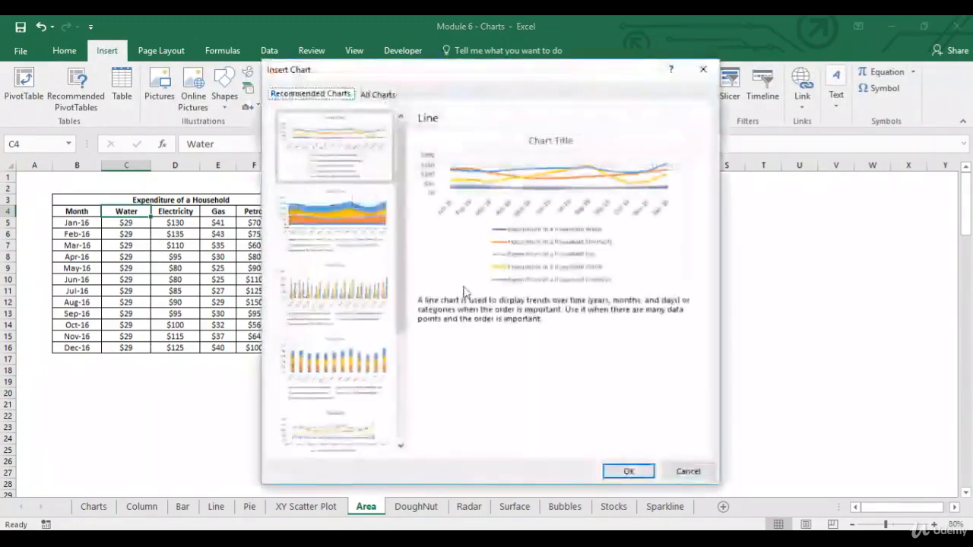
{"action": "left_click", "coordinate": [380, 96]}
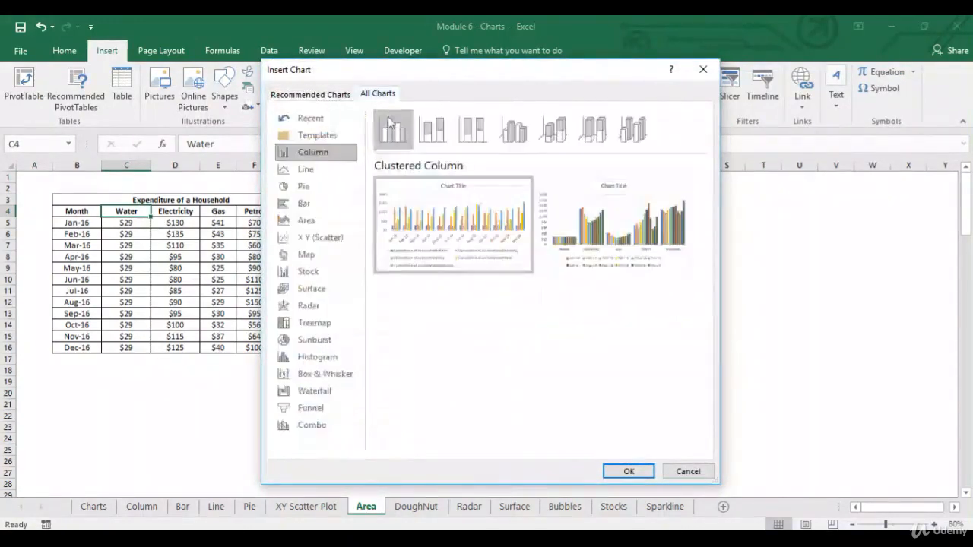
{"action": "left_click", "coordinate": [322, 218]}
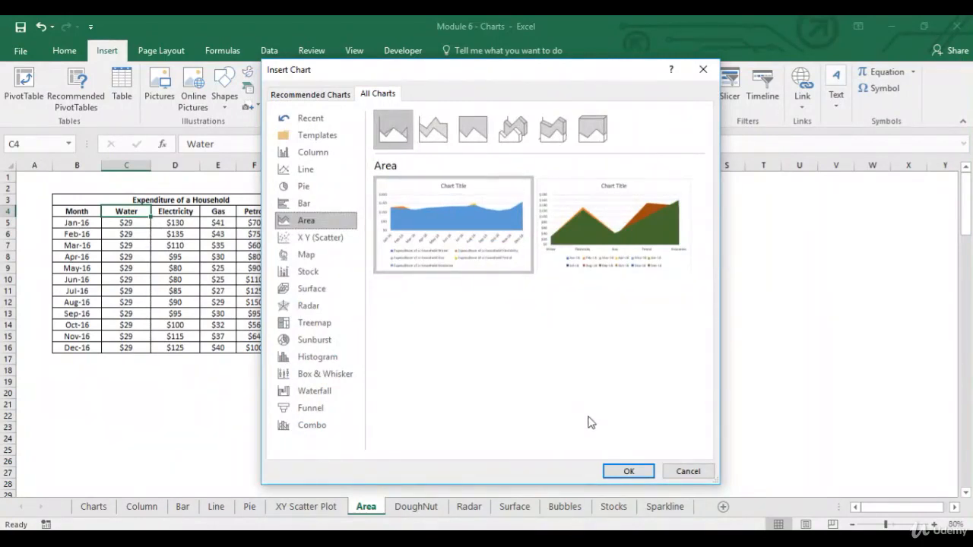
{"action": "left_click", "coordinate": [628, 471]}
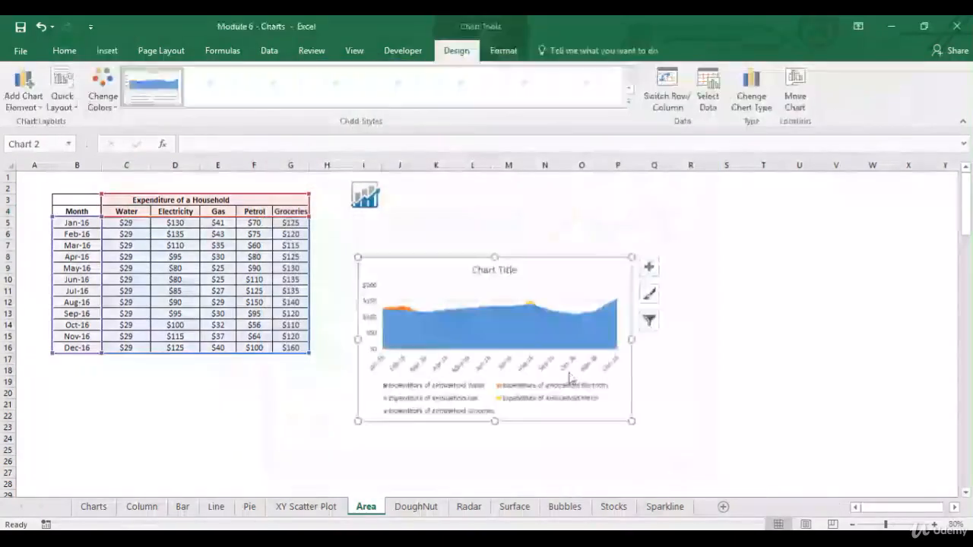
{"action": "left_click_drag", "start_coordinate": [632, 421], "coordinate": [740, 481]}
{"action": "left_click_drag", "start_coordinate": [596, 259], "coordinate": [599, 194]}
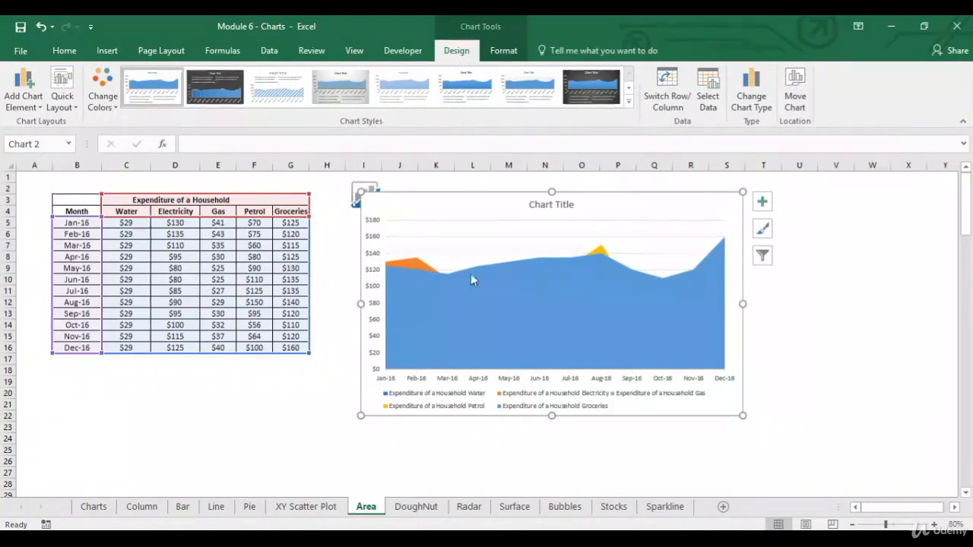
Examine the Groceries and Electricity series in the area chart against the January and February expenses in the table.
{"action": "left_click", "coordinate": [325, 222]}
{"action": "left_click", "coordinate": [440, 297]}
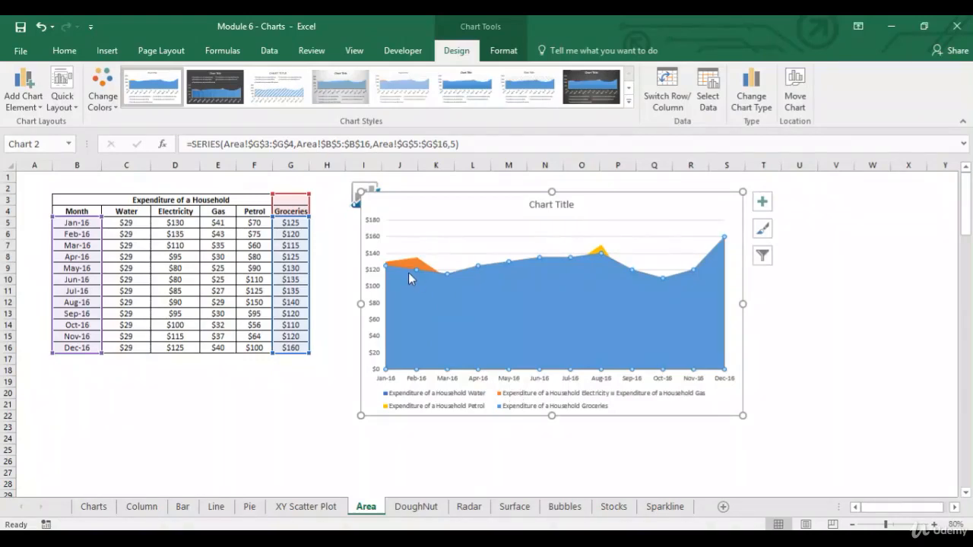
{"action": "left_click", "coordinate": [336, 238]}
{"action": "left_click_drag", "start_coordinate": [140, 225], "coordinate": [243, 227]}
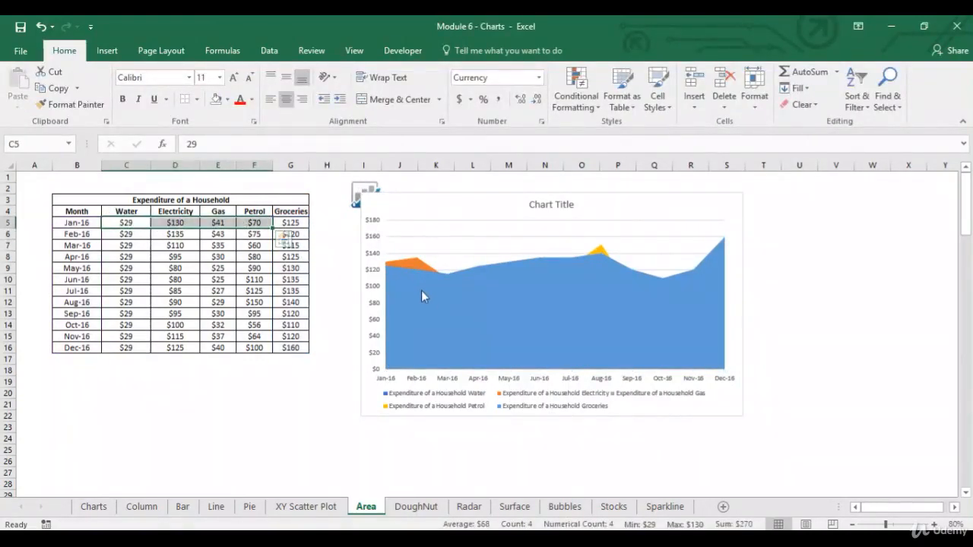
{"action": "left_click", "coordinate": [418, 262]}
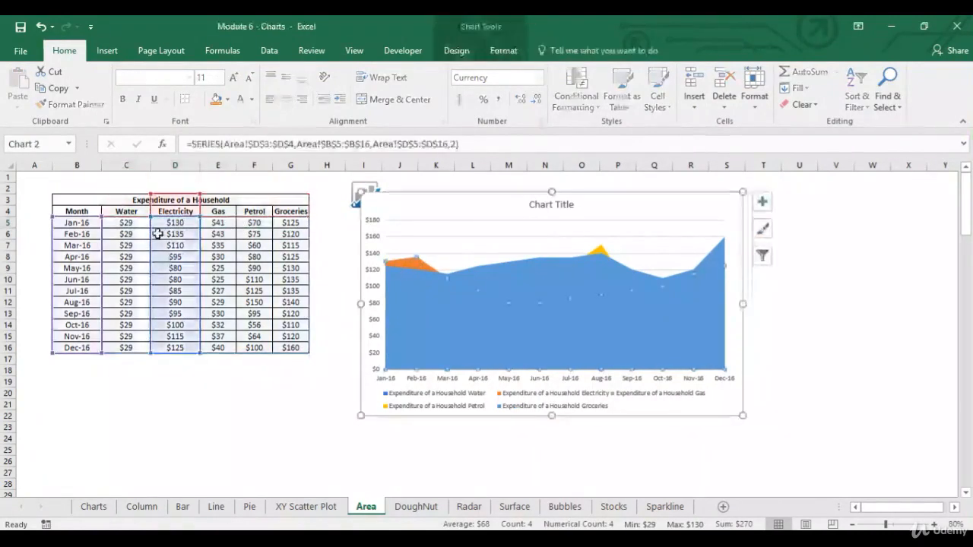
{"action": "left_click", "coordinate": [256, 235]}
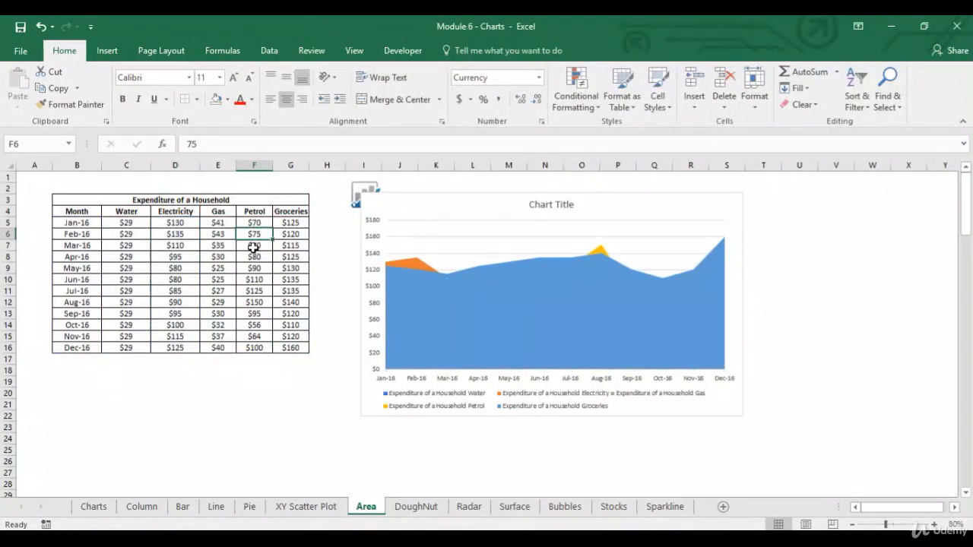
{"action": "left_click", "coordinate": [421, 262]}
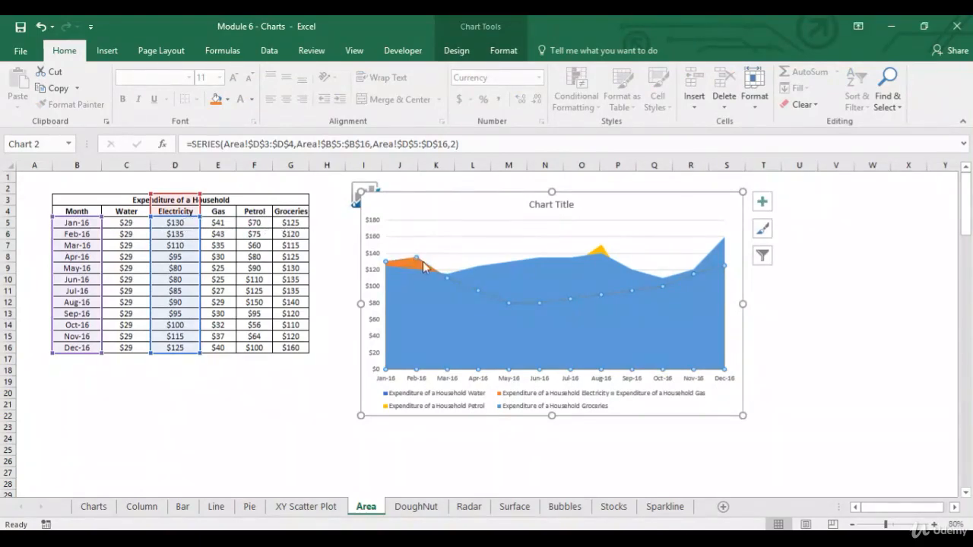
{"action": "left_click", "coordinate": [334, 314]}
Change the household expenditure chart to the Stacked Area type.
{"action": "left_click", "coordinate": [469, 228]}
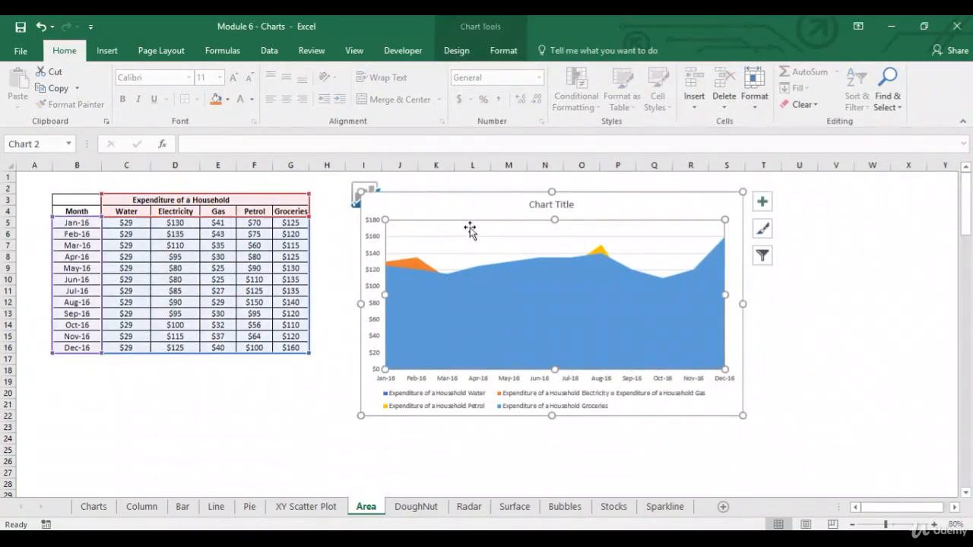
{"action": "left_click", "coordinate": [472, 213]}
{"action": "left_click", "coordinate": [107, 50]}
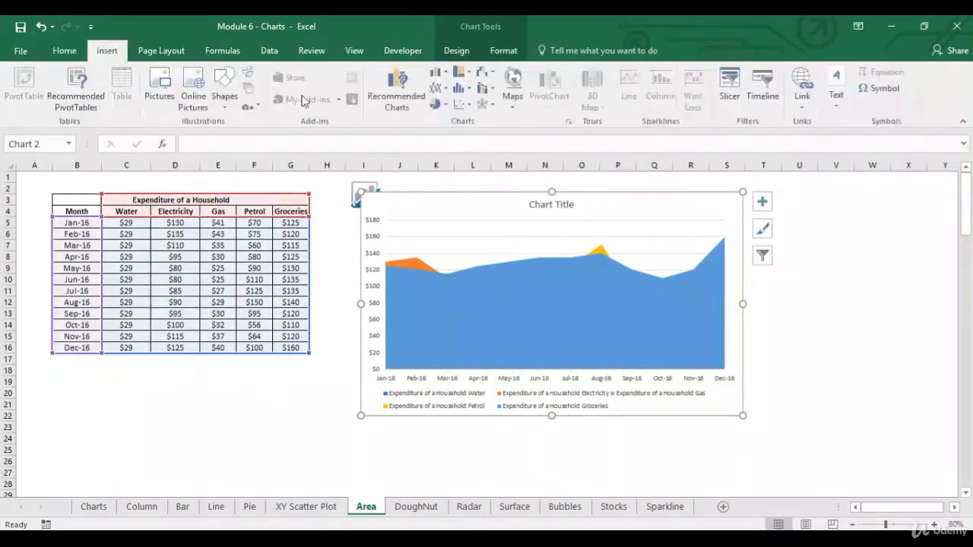
{"action": "left_click", "coordinate": [407, 99]}
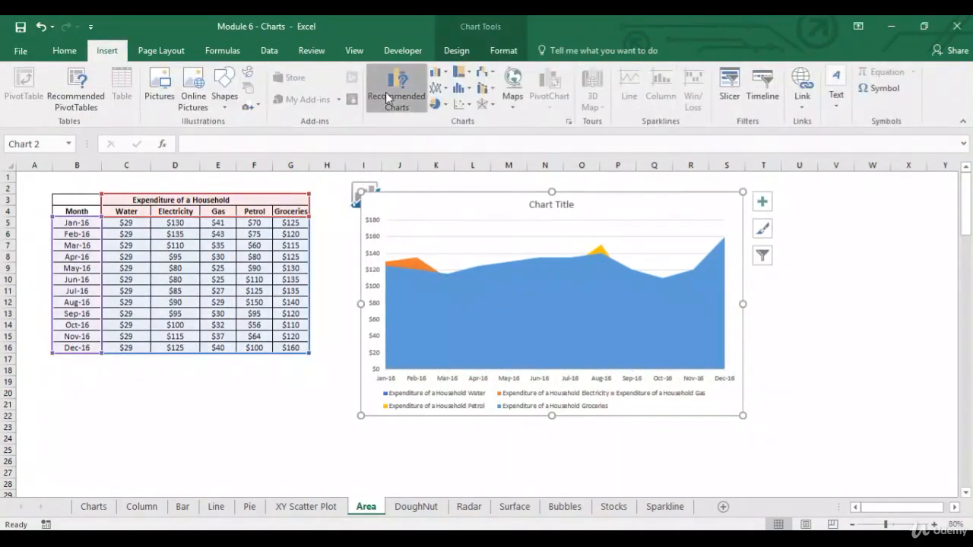
{"action": "left_click", "coordinate": [395, 96]}
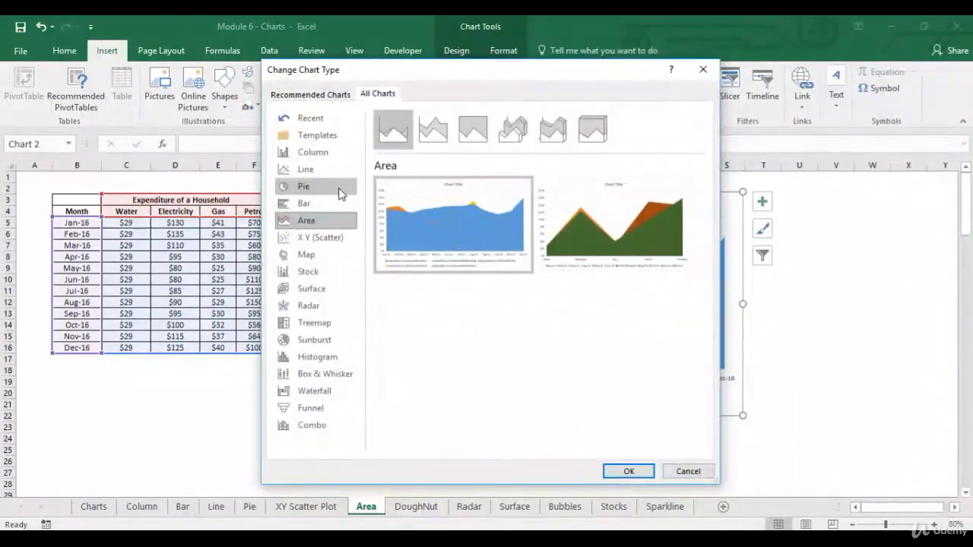
{"action": "left_click", "coordinate": [426, 135]}
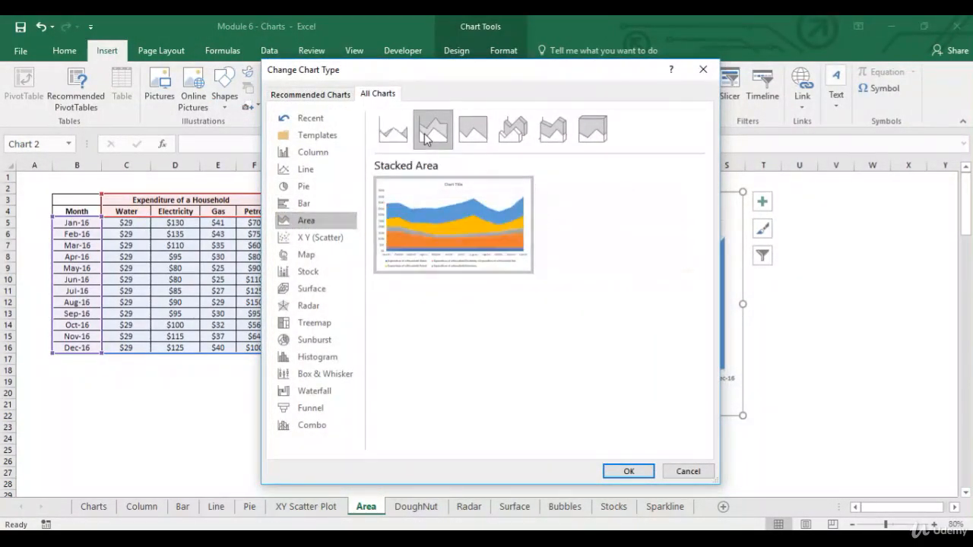
{"action": "left_click", "coordinate": [623, 472]}
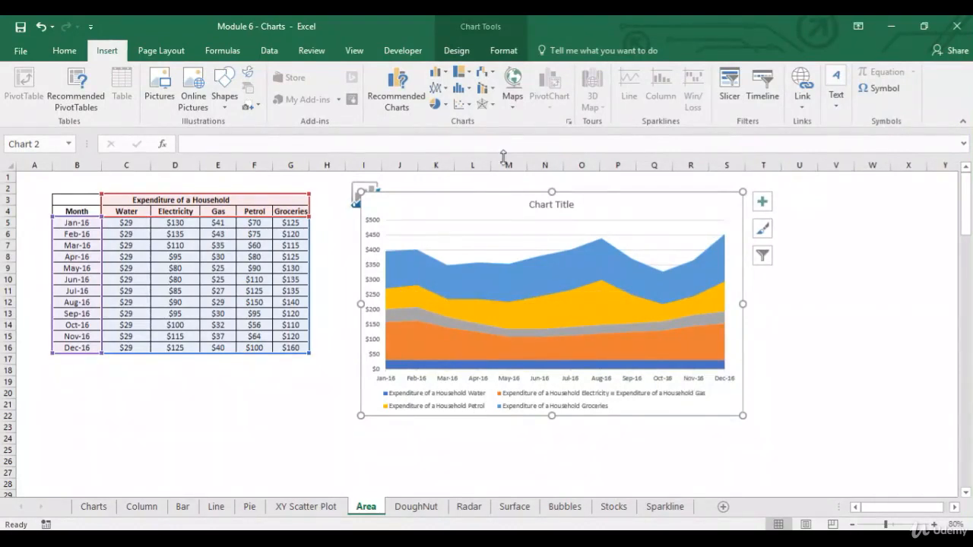
Change the household expenditure chart to the 100% Stacked Area type and deselect it.
{"action": "left_click", "coordinate": [396, 107]}
{"action": "left_click", "coordinate": [378, 94]}
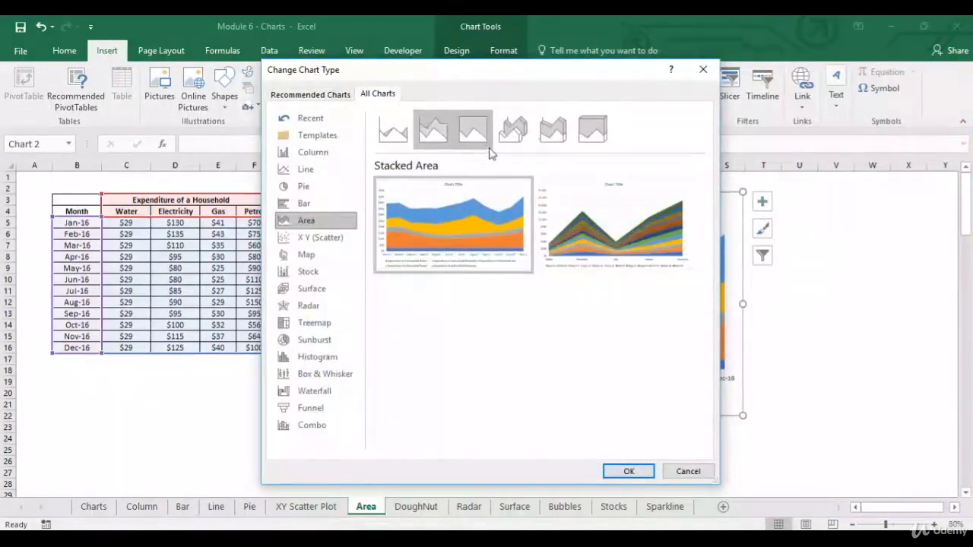
{"action": "left_click", "coordinate": [483, 137]}
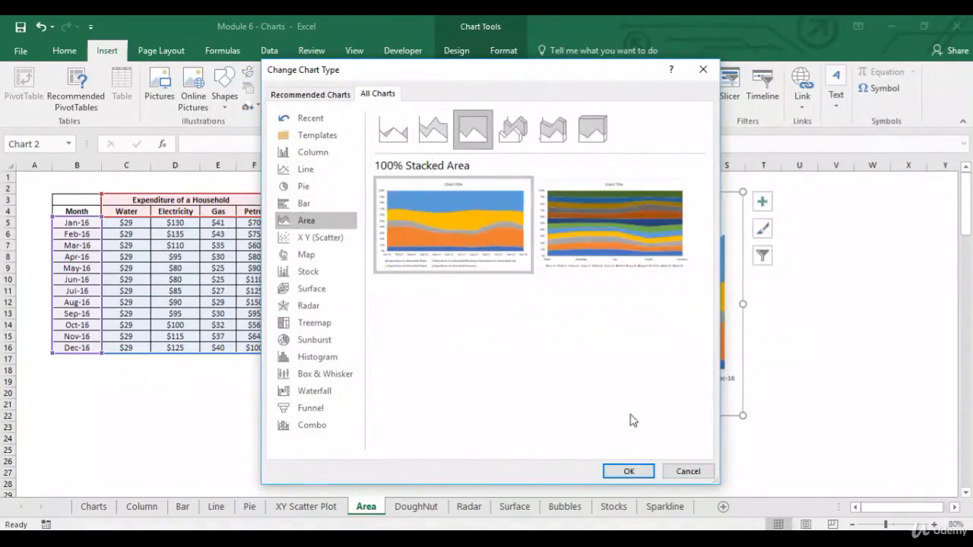
{"action": "left_click", "coordinate": [628, 472]}
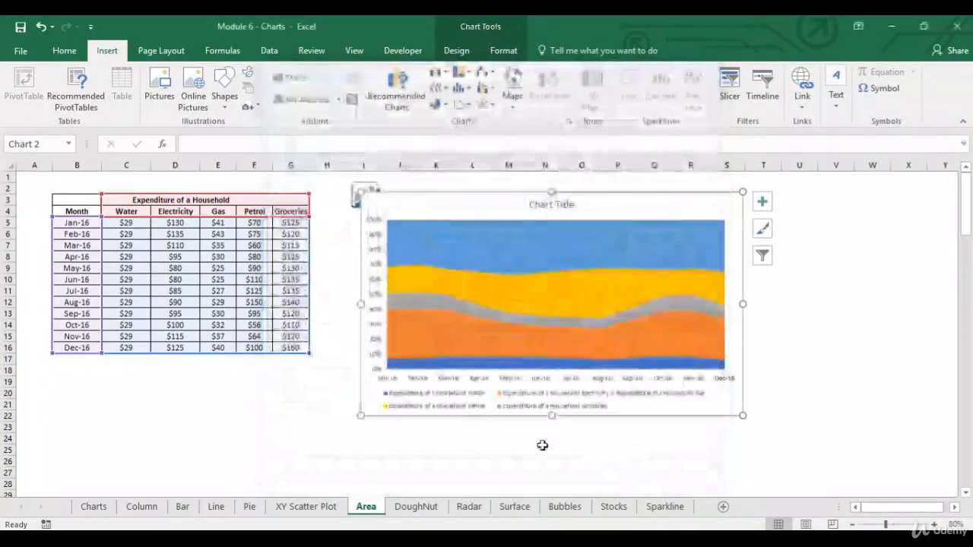
{"action": "left_click", "coordinate": [379, 430]}
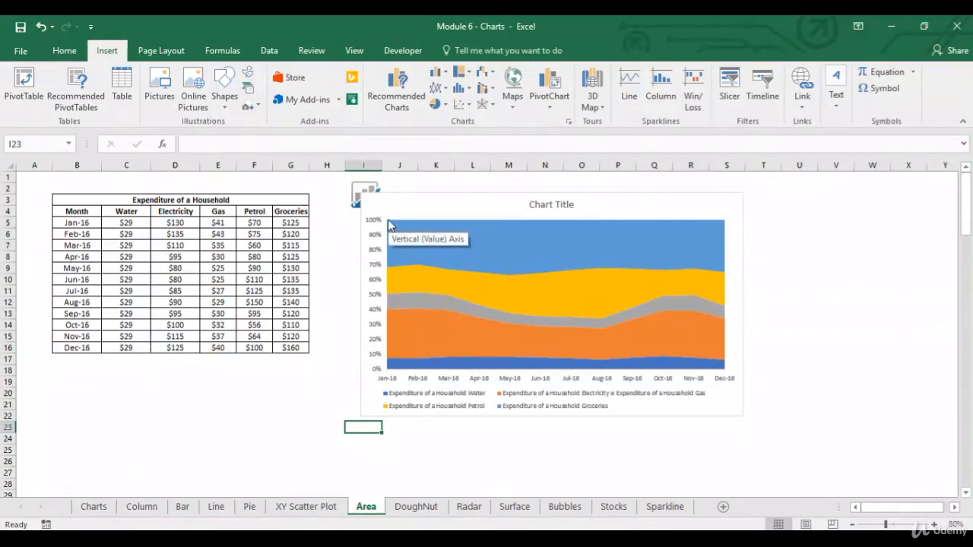
{"action": "left_click", "coordinate": [322, 226]}
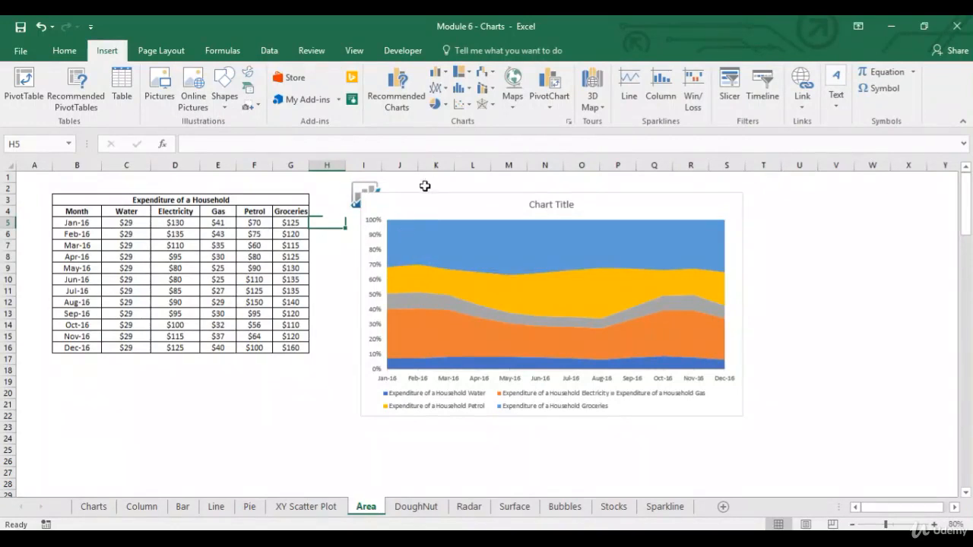
Move the 100% Stacked Area chart farther from the table, to about columns M to W, and deselect it.
{"action": "left_click_drag", "start_coordinate": [419, 197], "coordinate": [557, 200]}
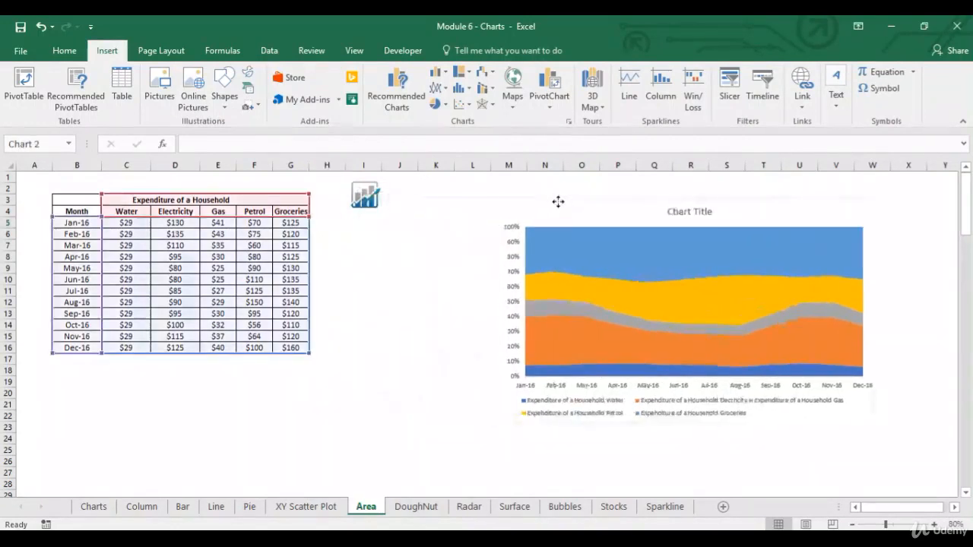
{"action": "left_click", "coordinate": [133, 360]}
{"action": "left_click", "coordinate": [126, 370]}
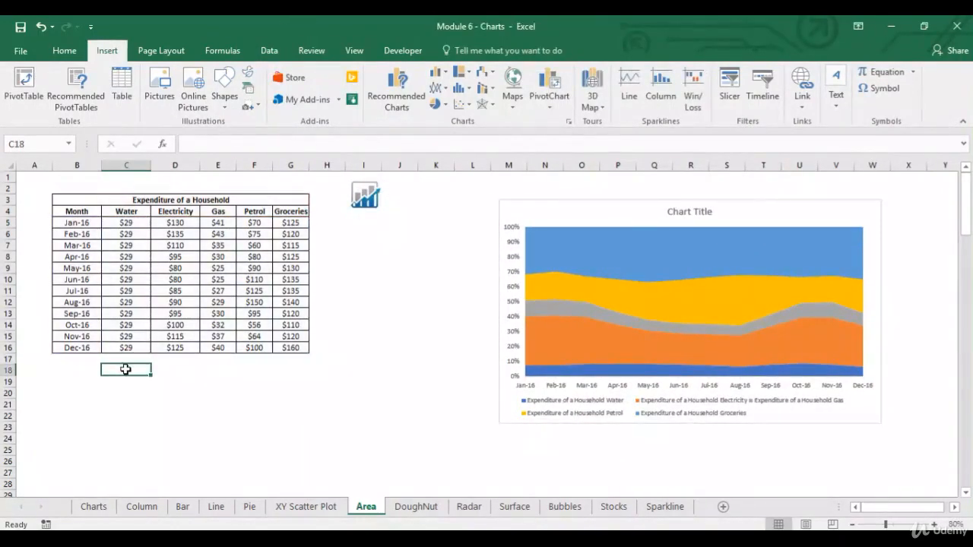
Copy the Jan-16 month label from B5 to B18 below the table.
{"action": "left_click", "coordinate": [81, 222]}
{"action": "key", "text": "ctrl+c"}
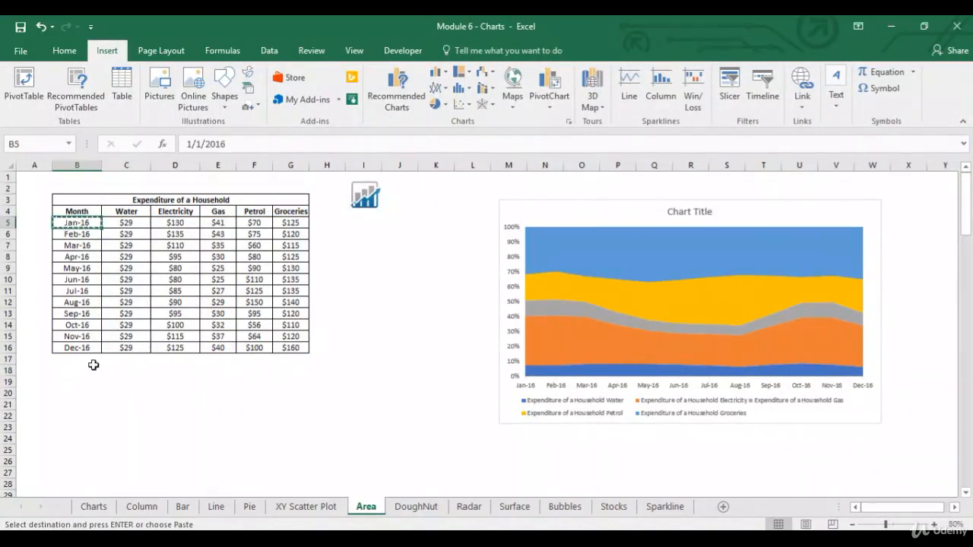
{"action": "left_click", "coordinate": [84, 370]}
{"action": "key", "text": "ctrl+v"}
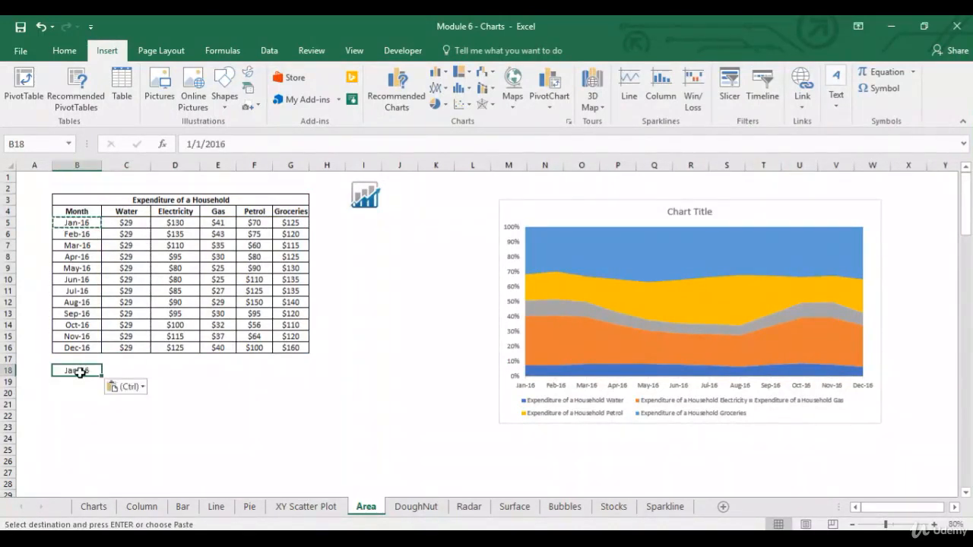
{"action": "key", "text": "Escape"}
Total the January expenses in H5 with a SUM of C5:G5.
{"action": "left_click", "coordinate": [313, 221]}
{"action": "type", "text": "=sum("}
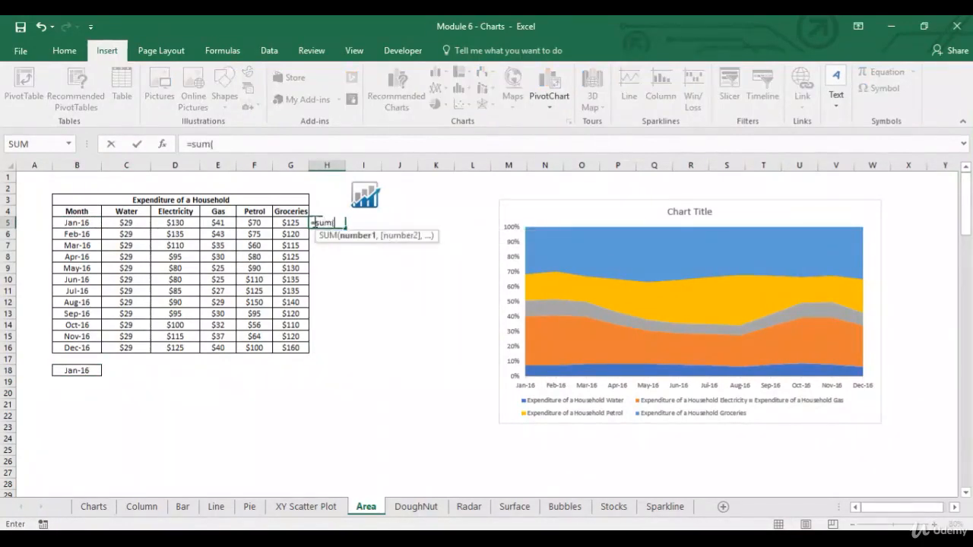
{"action": "left_click_drag", "start_coordinate": [290, 223], "coordinate": [129, 224]}
{"action": "left_click_drag", "start_coordinate": [202, 228], "coordinate": [126, 223]}
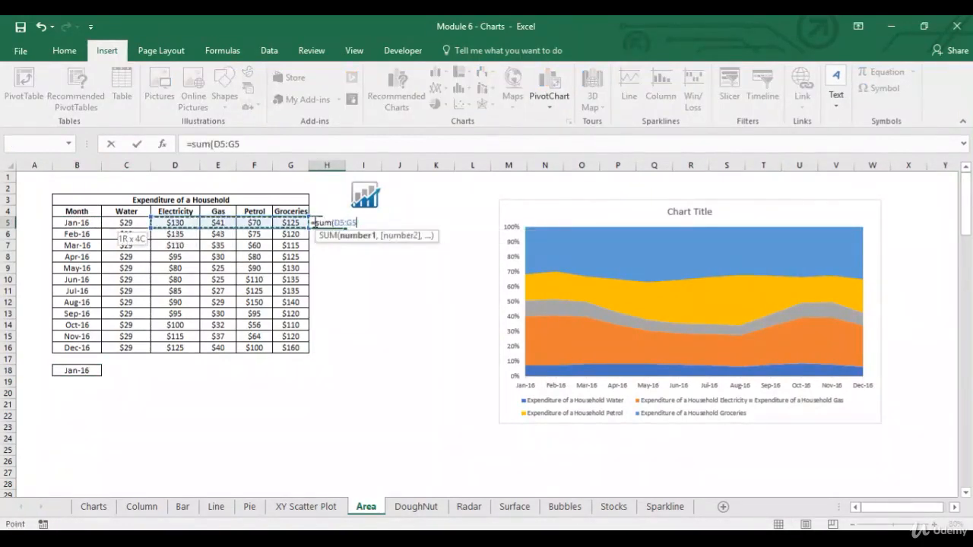
{"action": "key", "text": "Return"}
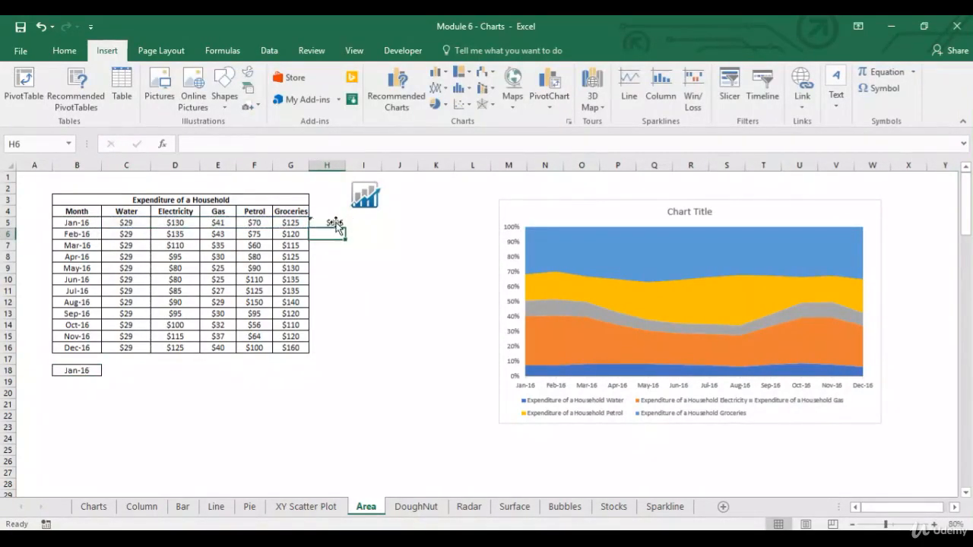
{"action": "left_click", "coordinate": [337, 221]}
In C18, calculate Water's share of the January total with the formula =C5/$H$5.
{"action": "left_click", "coordinate": [133, 370]}
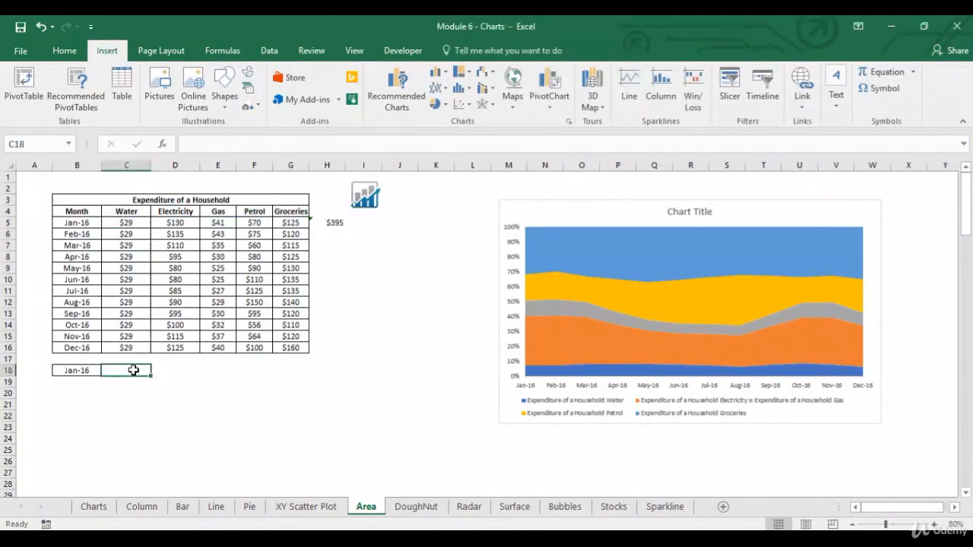
{"action": "type", "text": "="}
{"action": "left_click", "coordinate": [136, 224]}
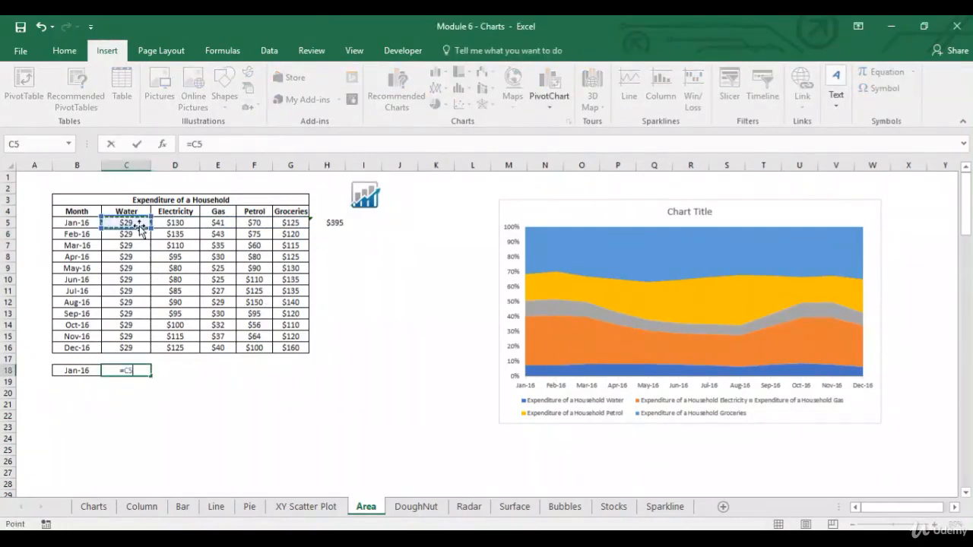
{"action": "type", "text": "/"}
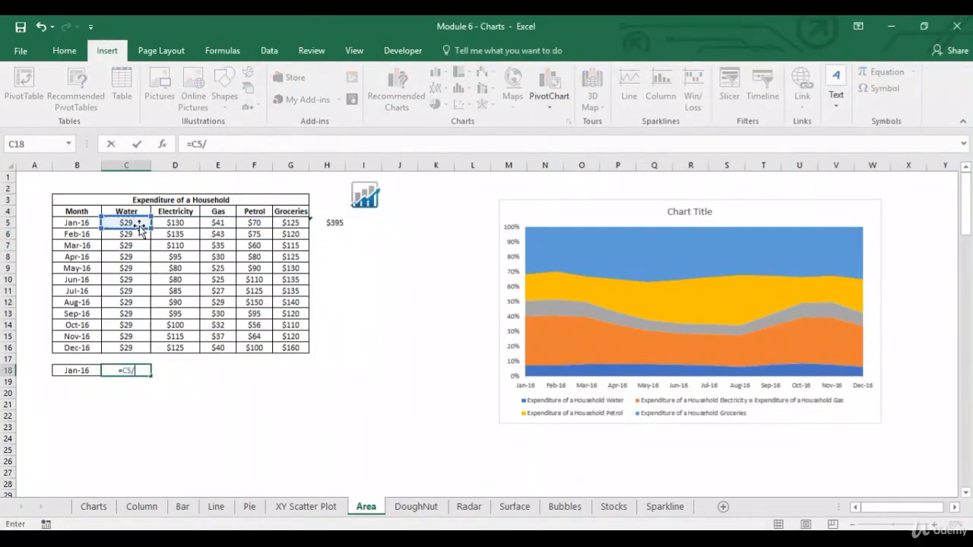
{"action": "left_click", "coordinate": [339, 228]}
{"action": "key", "text": "F4"}
{"action": "key", "text": "Return"}
{"action": "key", "text": "Up"}
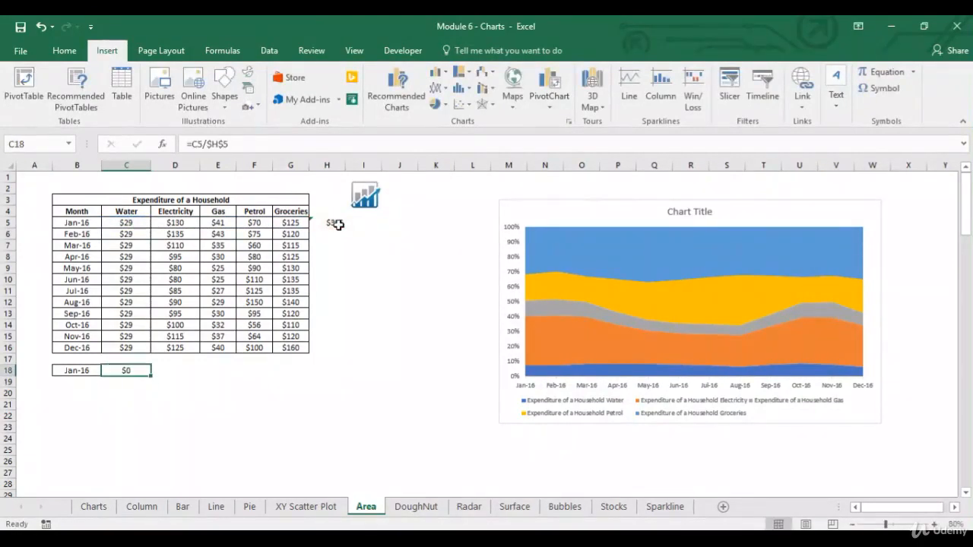
Copy the share formula from C18 across D18:G18 for Electricity, Gas, Petrol and Groceries.
{"action": "key", "text": "ctrl+c"}
{"action": "key", "text": "Right"}
{"action": "key", "text": "shift+Right"}
{"action": "key", "text": "shift+Right"}
{"action": "key", "text": "shift+Right"}
{"action": "key", "text": "ctrl+v"}
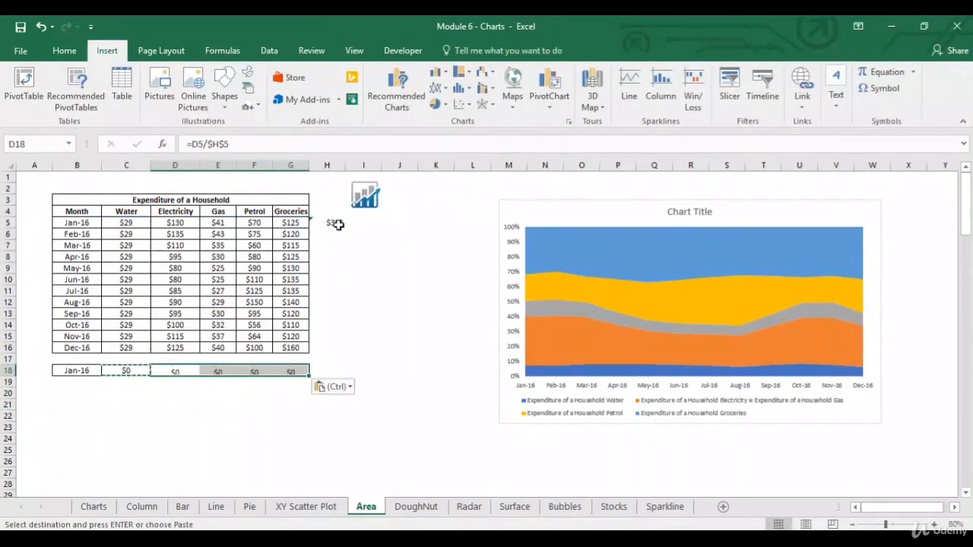
{"action": "key", "text": "Escape"}
Format the January shares in C18:G18 as percentages.
{"action": "key", "text": "Left"}
{"action": "key", "text": "ctrl+shift+Right"}
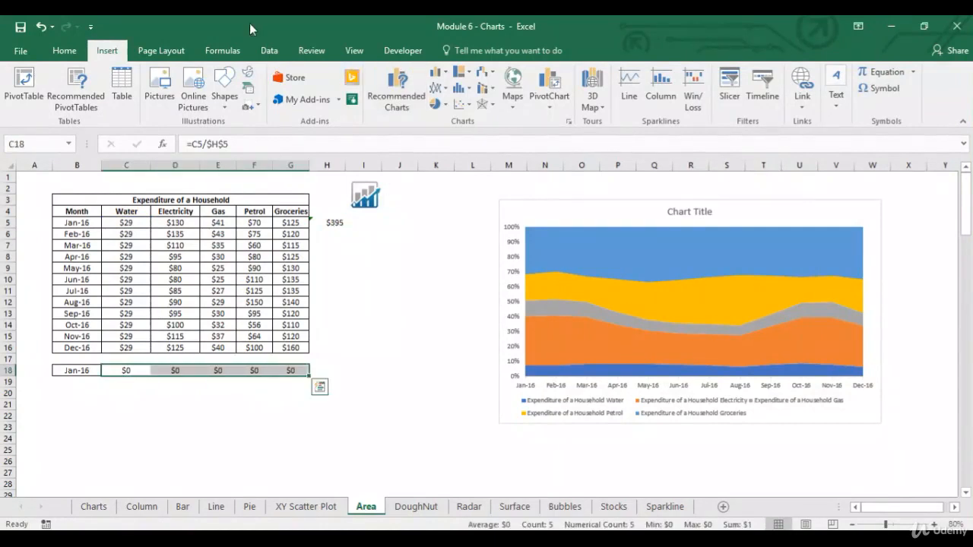
{"action": "left_click", "coordinate": [64, 51]}
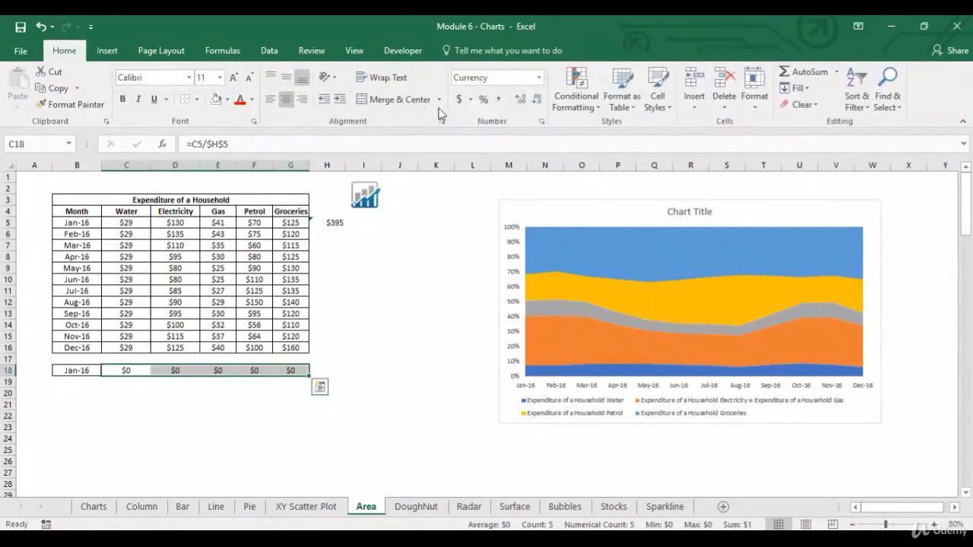
{"action": "left_click", "coordinate": [482, 100]}
Examine each category's January percentage in C18:G18, from Water through Groceries, against the expense table.
{"action": "left_click", "coordinate": [128, 372]}
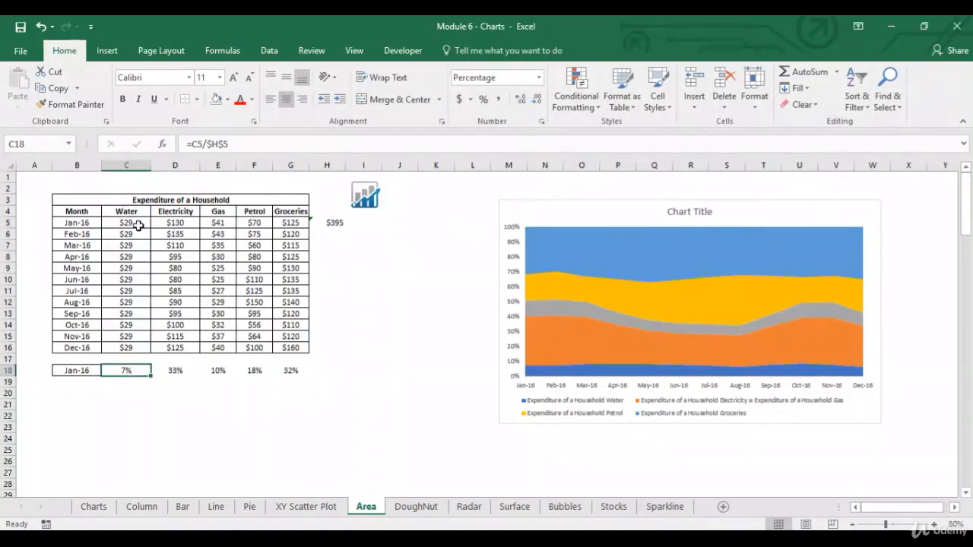
{"action": "left_click", "coordinate": [178, 371]}
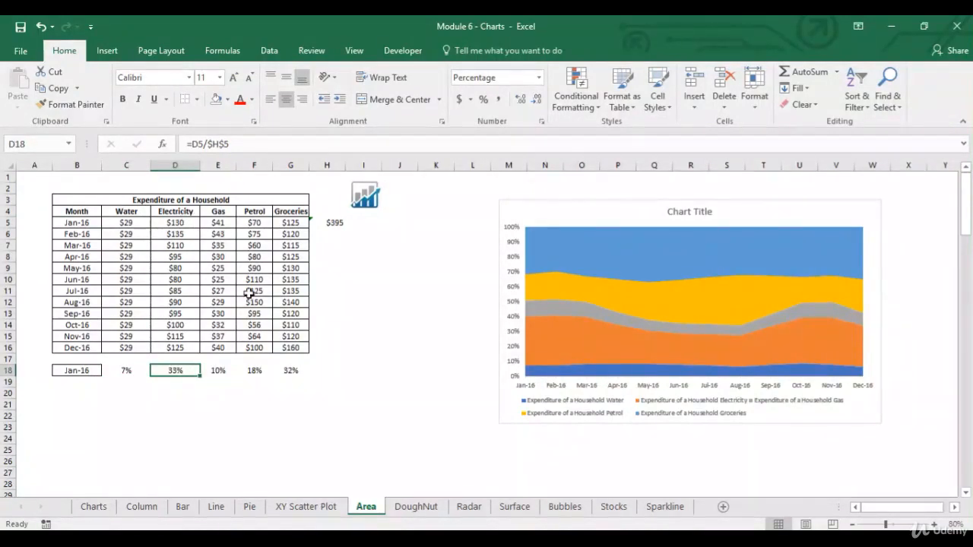
{"action": "left_click", "coordinate": [219, 371]}
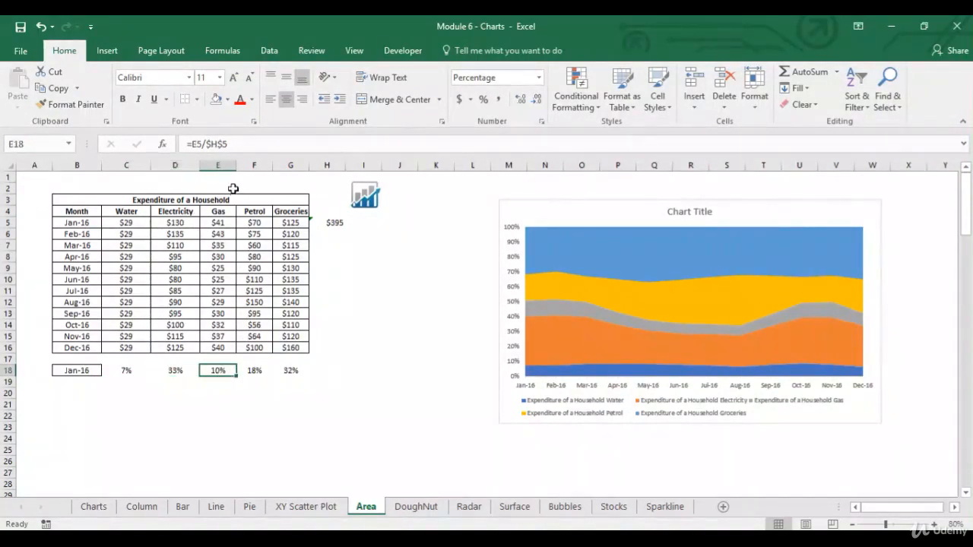
{"action": "left_click", "coordinate": [256, 371]}
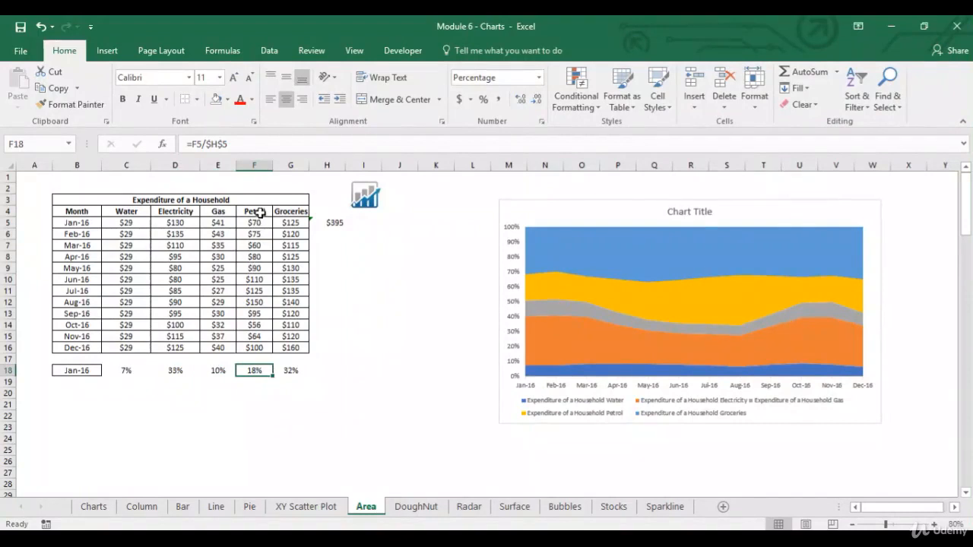
{"action": "left_click", "coordinate": [295, 372]}
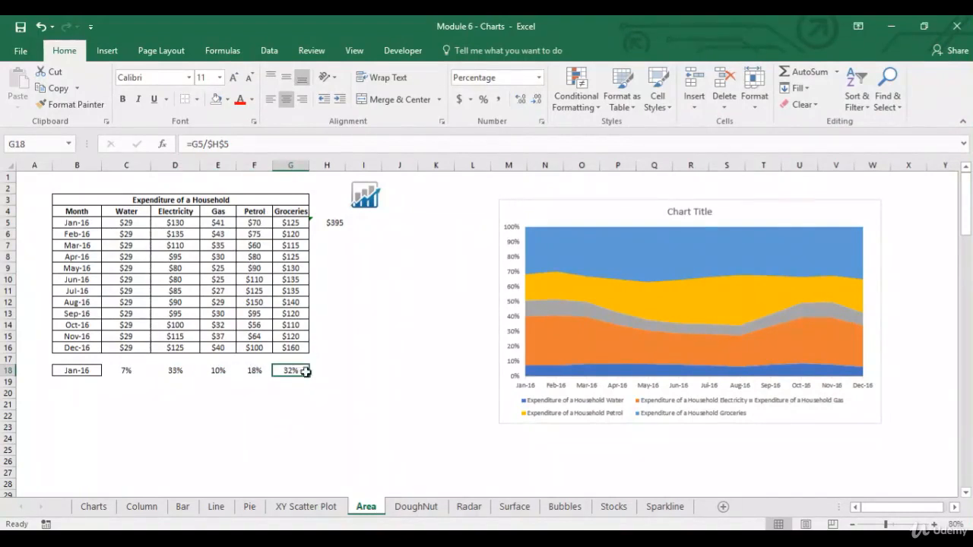
{"action": "left_click", "coordinate": [303, 213]}
Compare the January shares in row 18, accumulated category by category, with the stacked bands at Jan-16 in the area chart.
{"action": "left_click", "coordinate": [189, 372]}
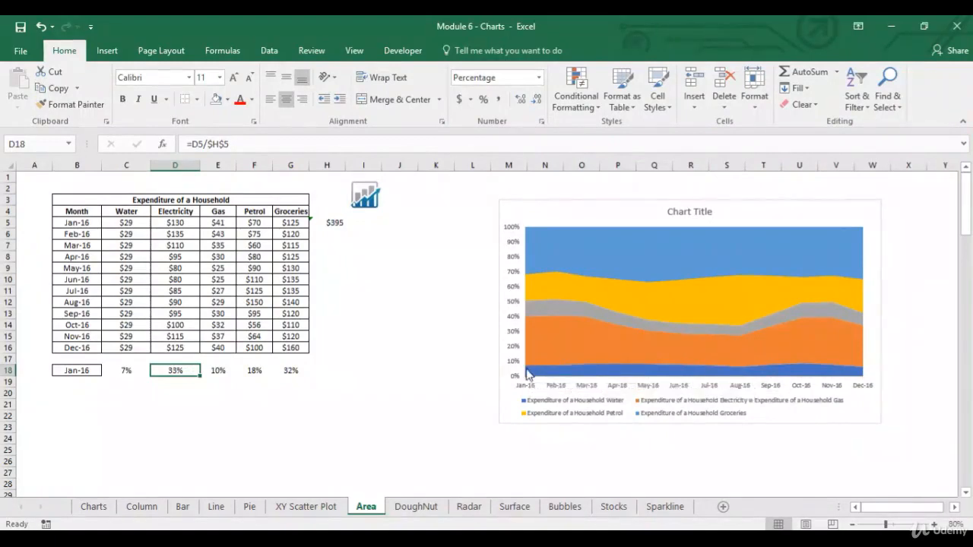
{"action": "left_click_drag", "start_coordinate": [130, 370], "coordinate": [162, 370]}
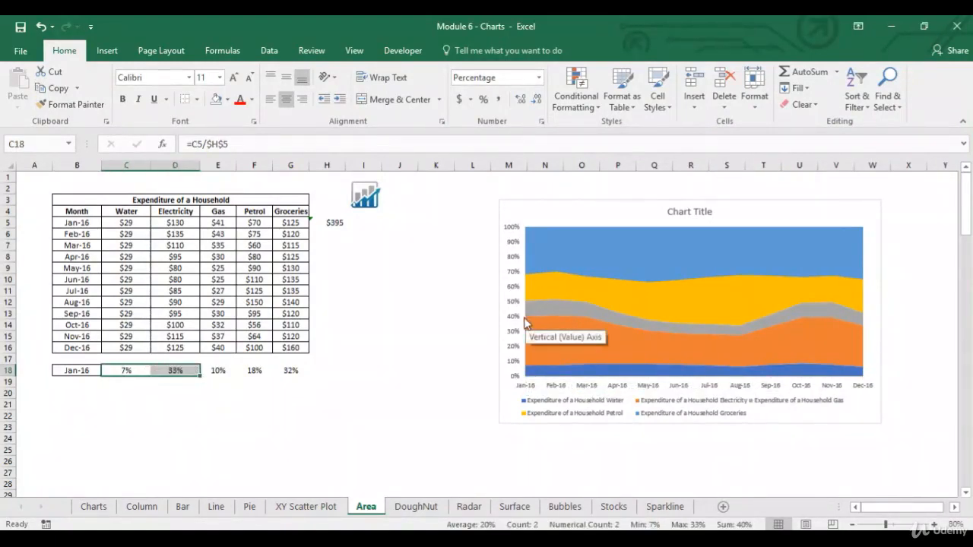
{"action": "left_click", "coordinate": [217, 370]}
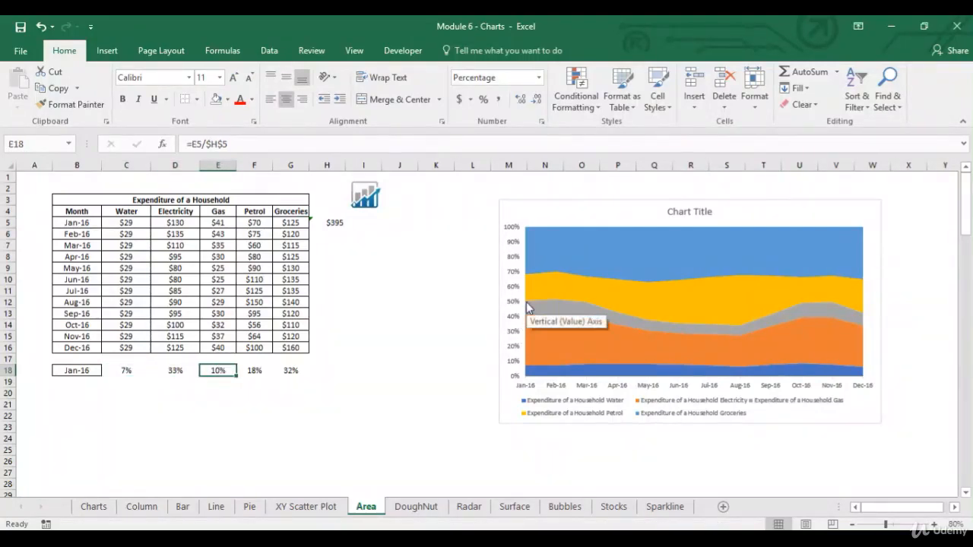
{"action": "left_click", "coordinate": [258, 370]}
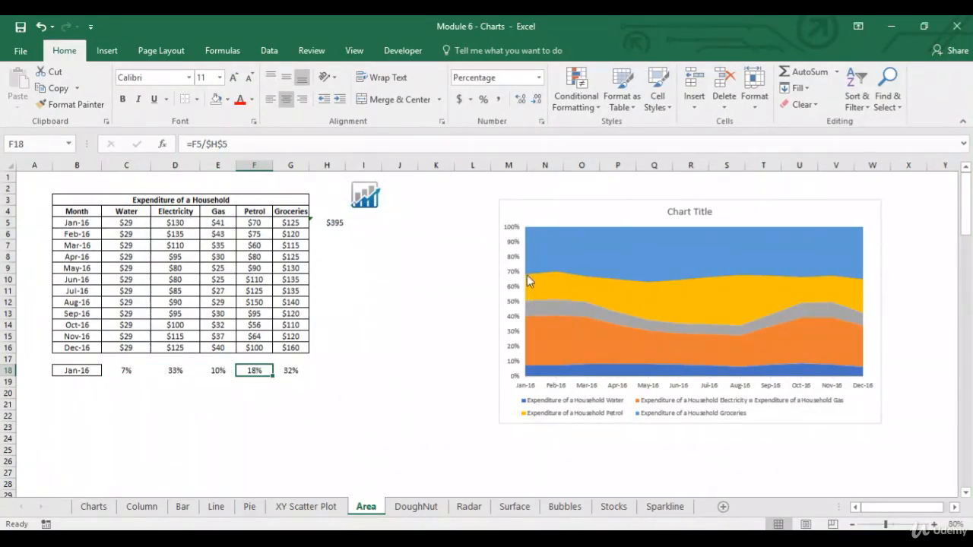
{"action": "left_click", "coordinate": [298, 370]}
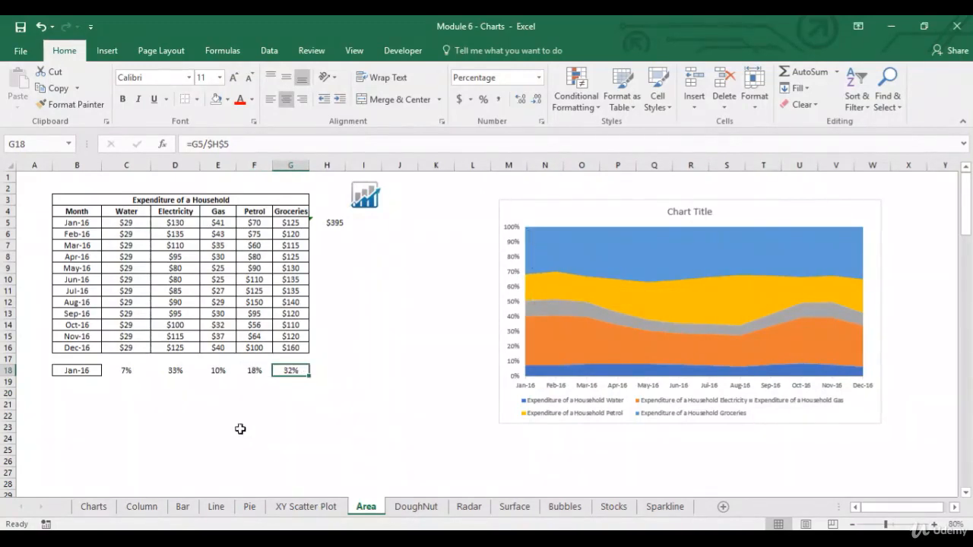
{"action": "left_click", "coordinate": [72, 395]}
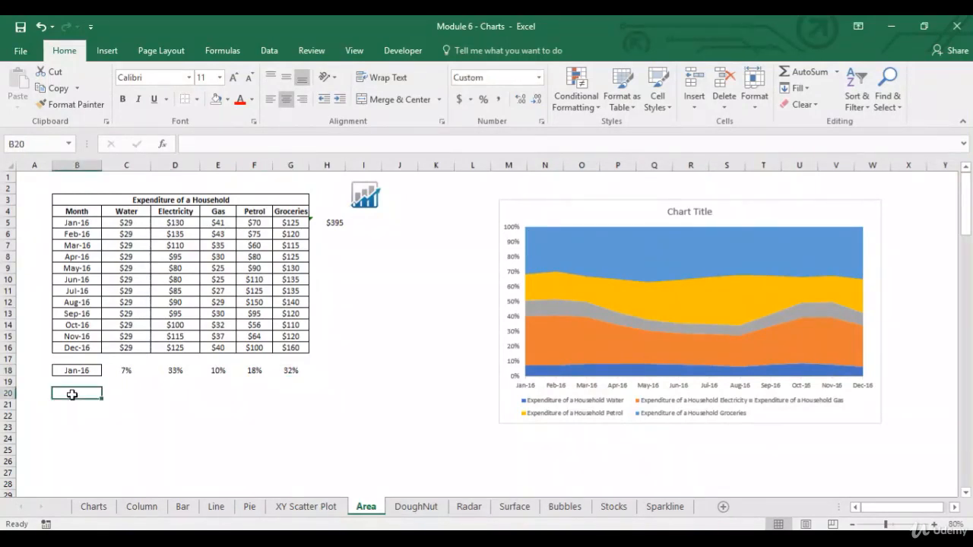